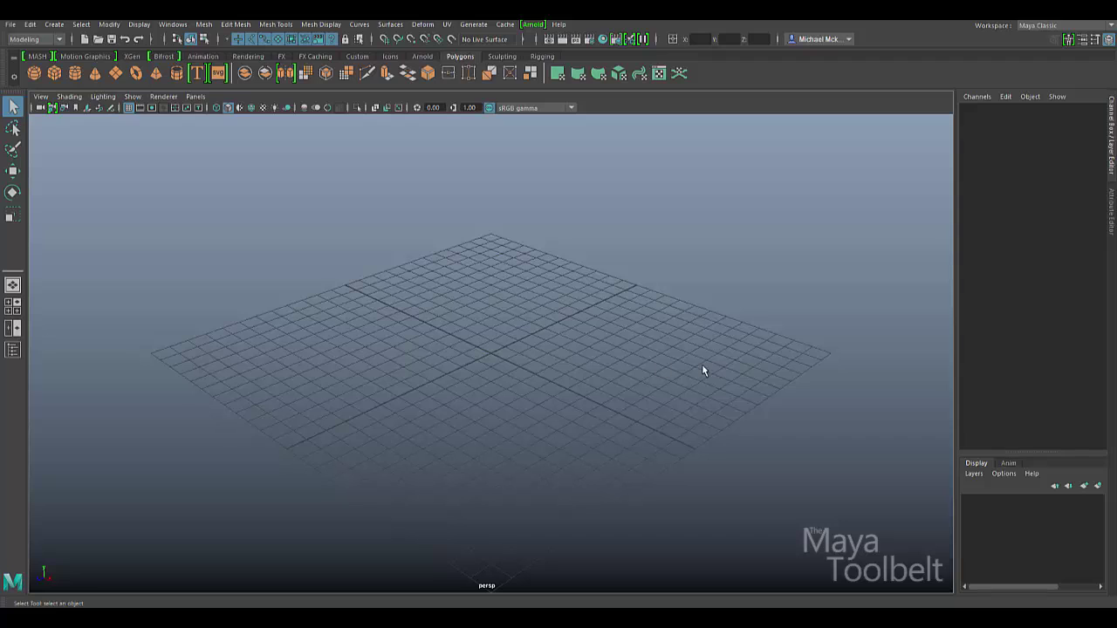
click(360, 25)
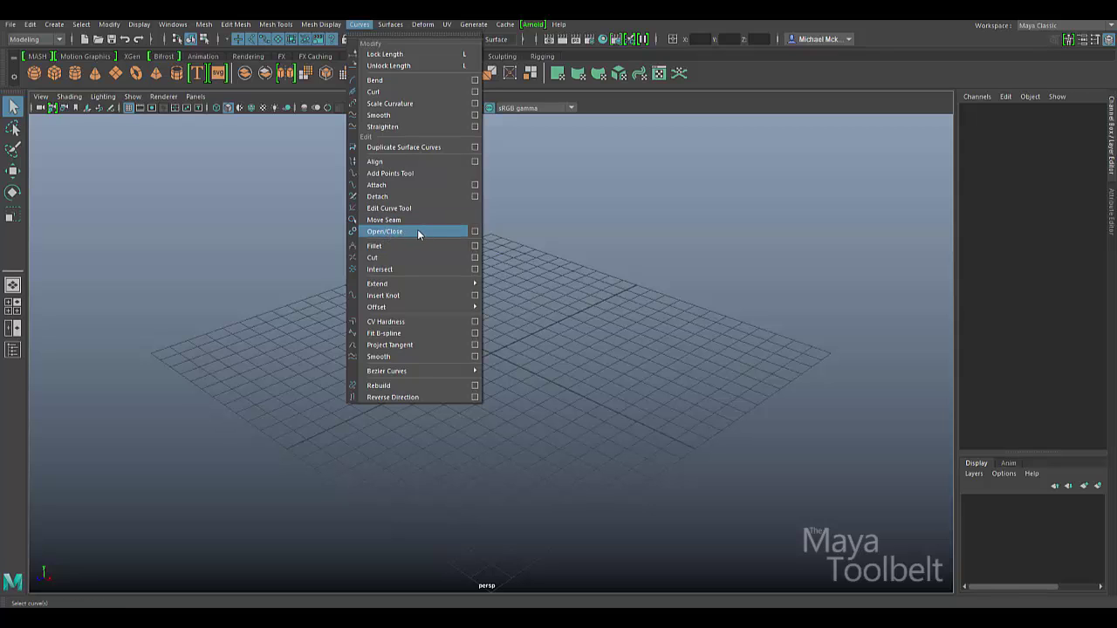
click(412, 36)
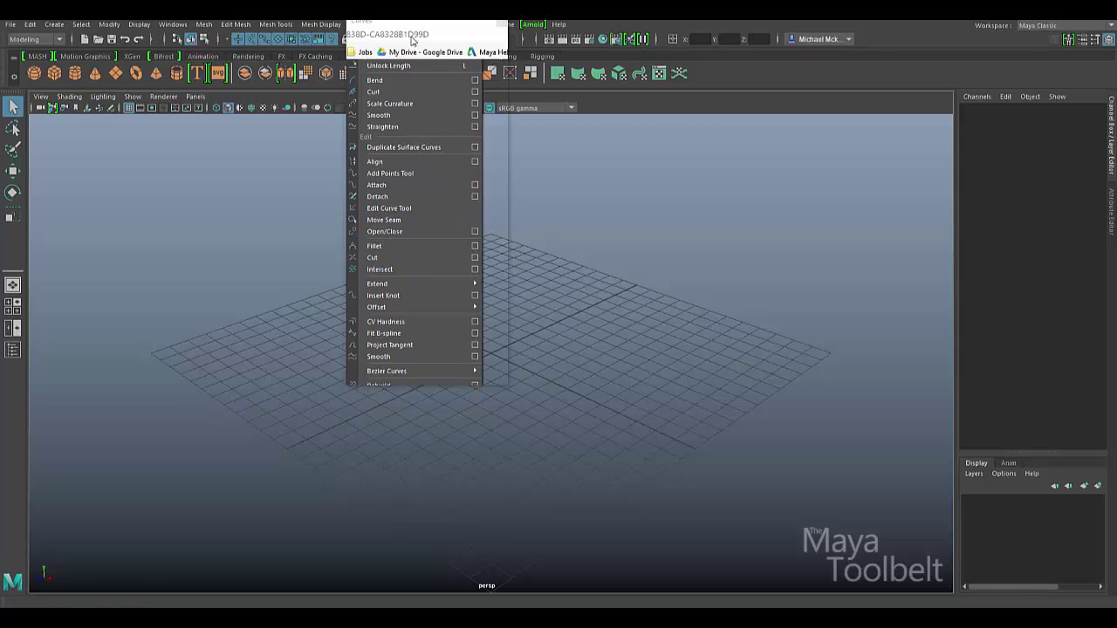
drag(435, 31, 123, 129)
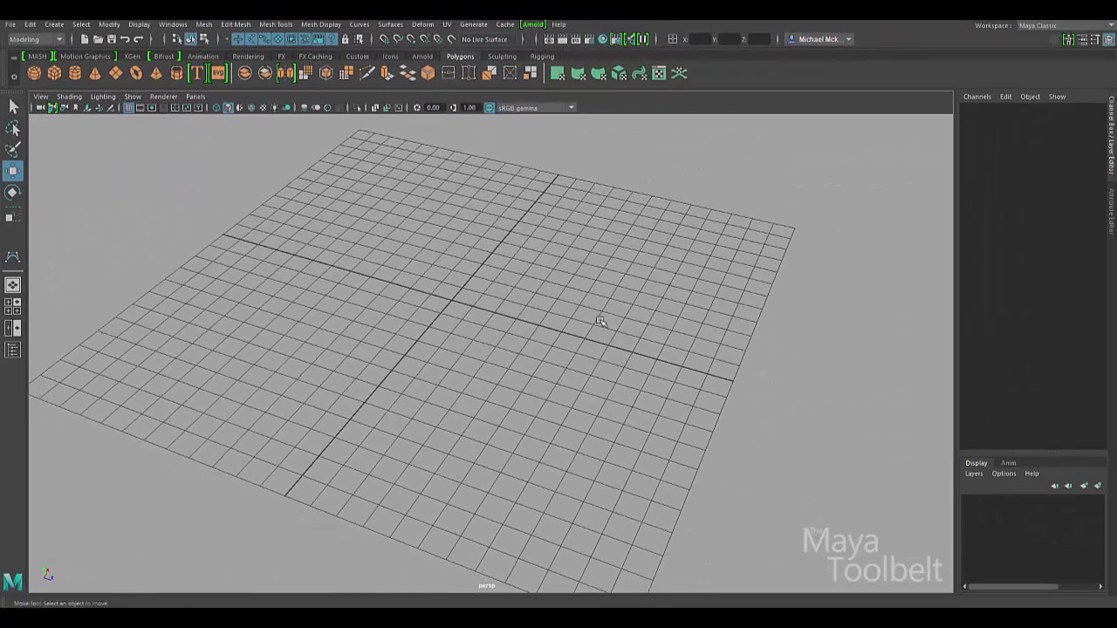
Create a NURBS circle at the grid origin and scale it uniformly to about 3.88
click(55, 25)
mouse_move(126, 55)
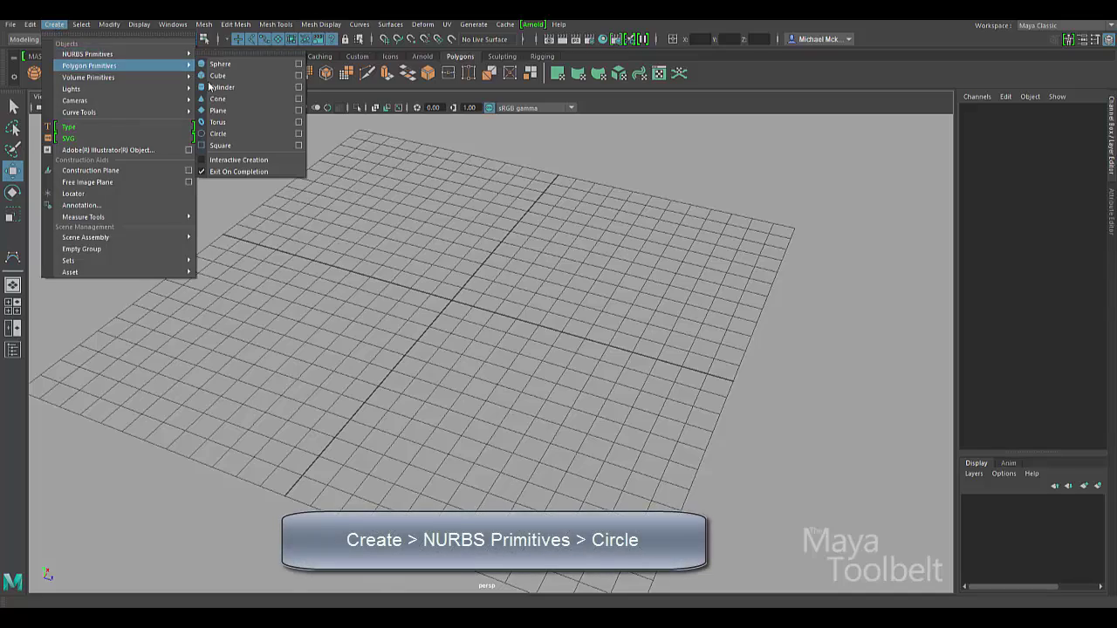
click(232, 133)
scroll(431, 367, up, 10)
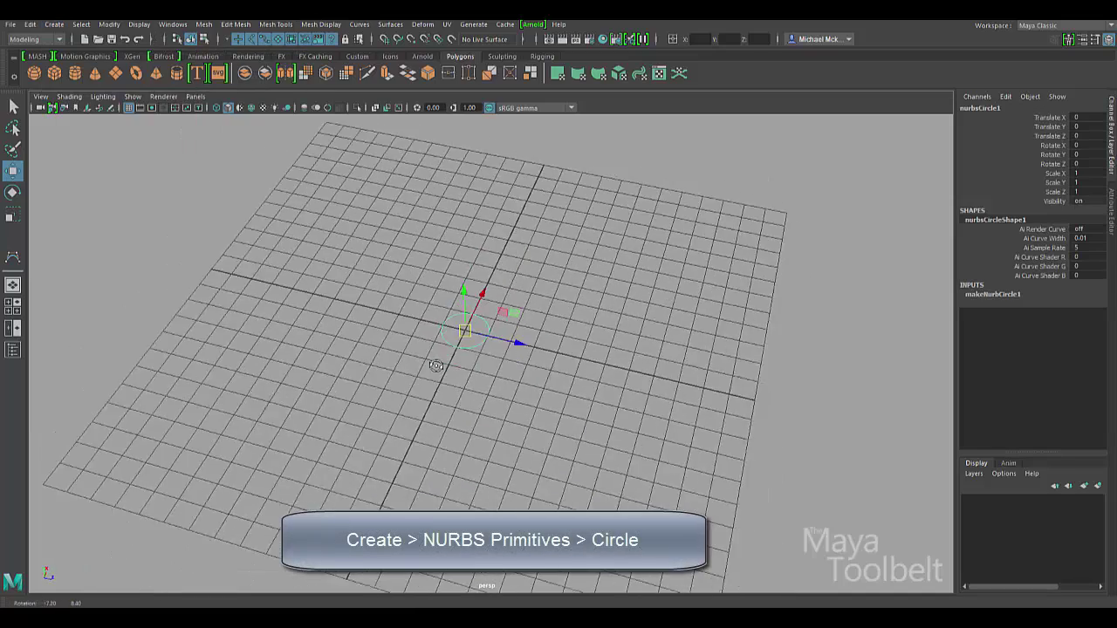
alt+drag(671, 428, 380, 398)
key(r)
drag(492, 353, 839, 374)
scroll(821, 377, down, 8)
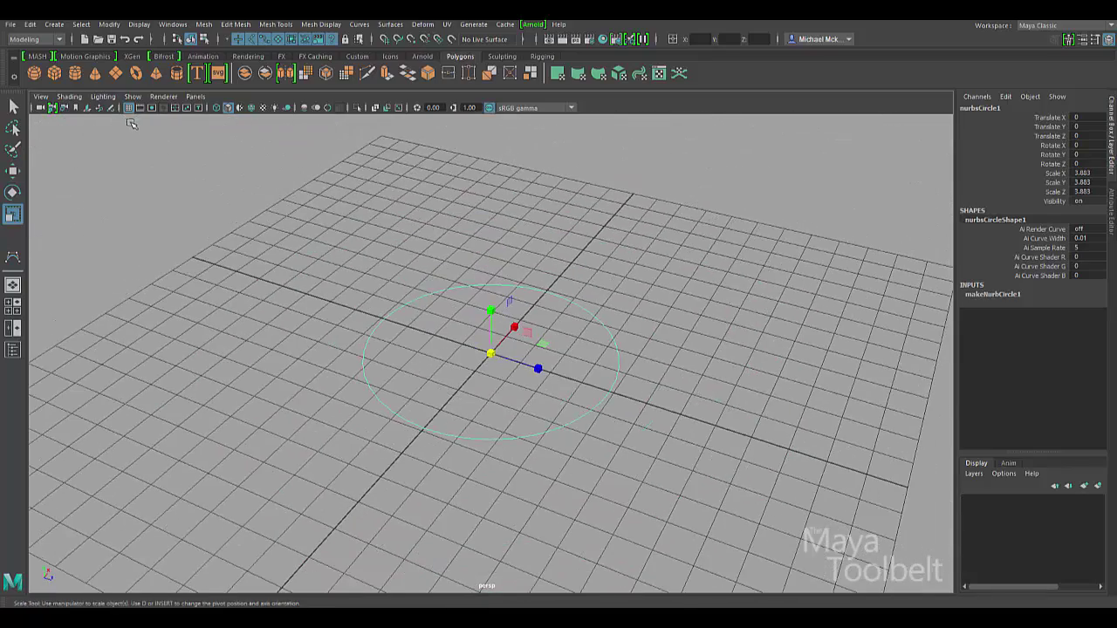
Hide the viewport grid and show the circle's shape attributes in the Attribute Editor
click(128, 108)
alt+drag(454, 291, 486, 337)
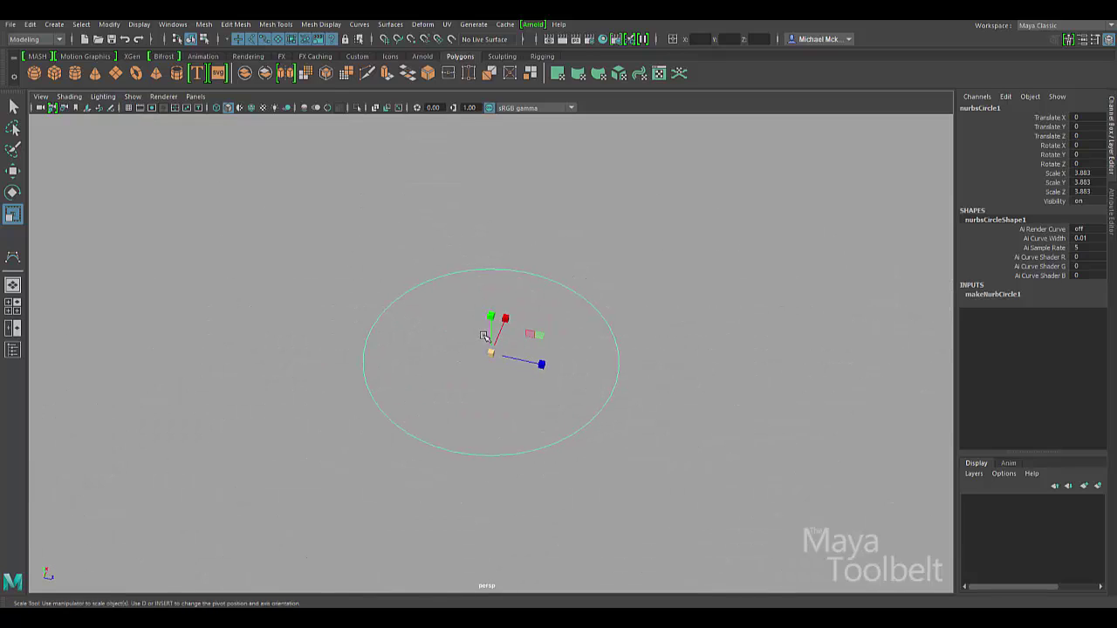
key(ctrl+a)
mouse_move(580, 384)
alt+middle_down()
mouse_move(549, 391)
mouse_move(570, 395)
alt+middle_up()
alt+right_drag(569, 394, 636, 398)
alt+drag(636, 399, 627, 394)
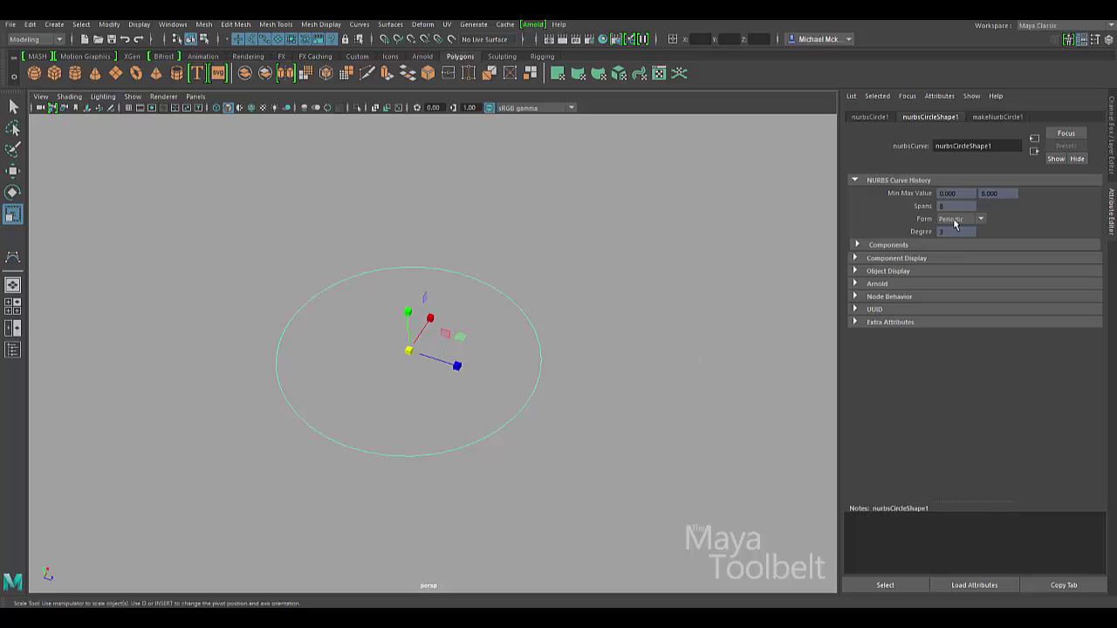
Examine the circle's Form attribute and its Open, Closed and Periodic options against the curve in the viewport
click(983, 218)
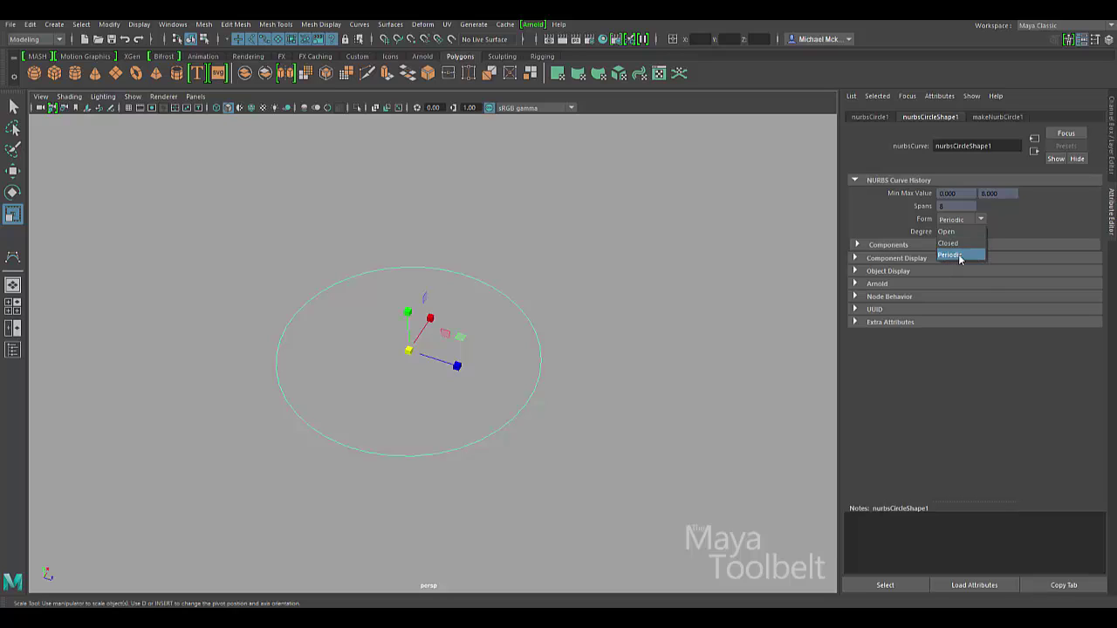
click(465, 281)
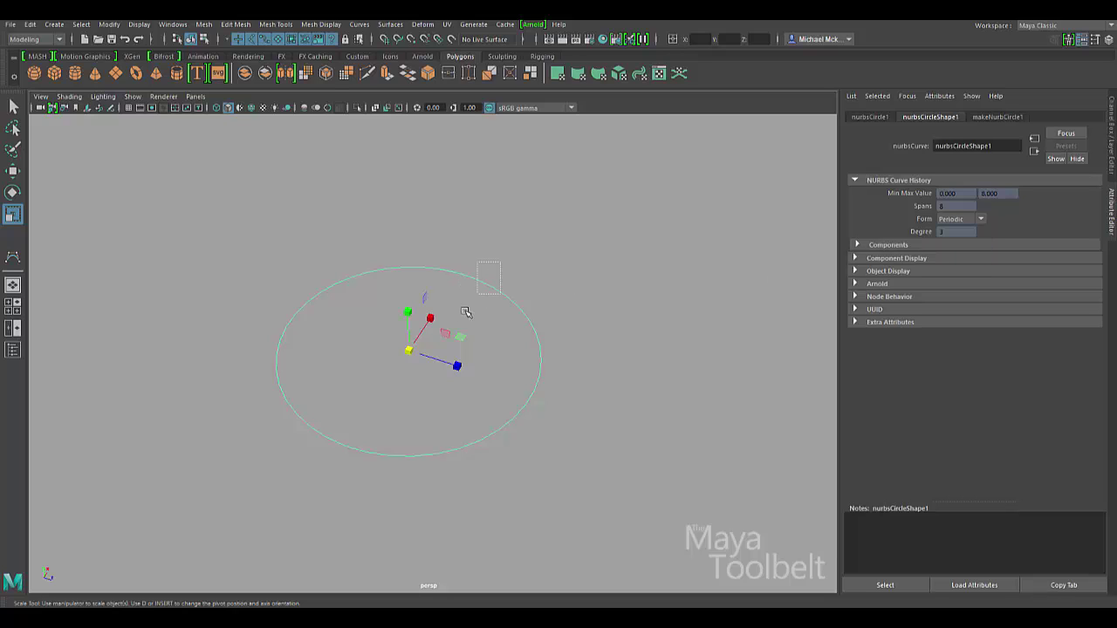
key(w)
mouse_move(606, 320)
alt+mouse_down()
mouse_move(576, 314)
mouse_move(586, 322)
alt+mouse_up()
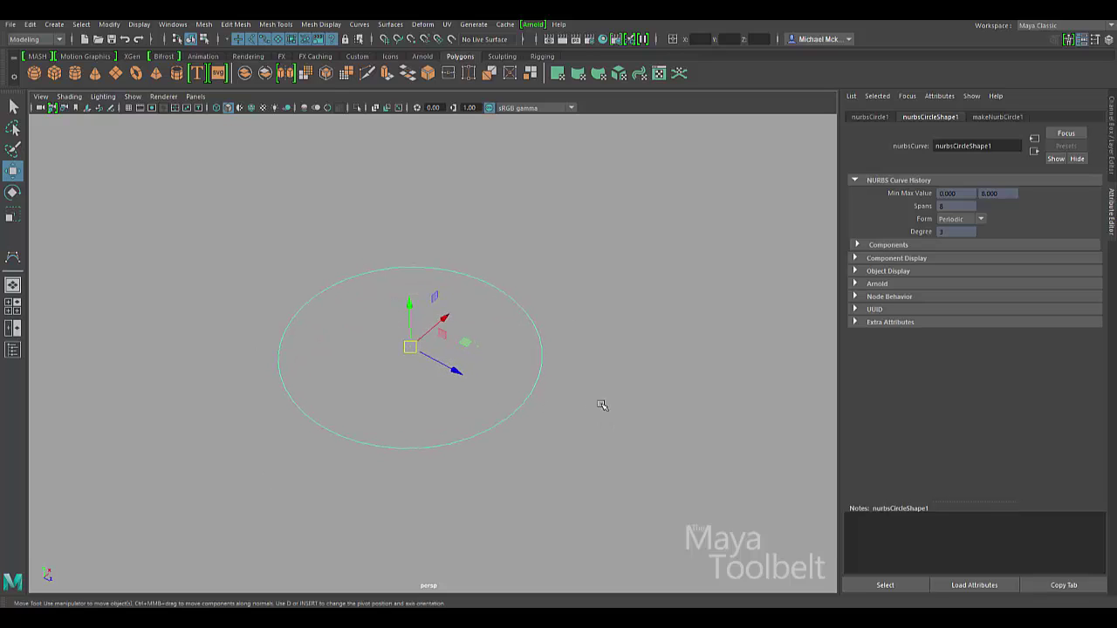
click(978, 224)
click(956, 241)
click(638, 304)
click(542, 373)
click(968, 223)
click(646, 485)
click(345, 430)
click(983, 218)
click(983, 218)
alt+drag(542, 292, 536, 292)
Open the circle with Open/Close Curve, using the reset options with Shape set to Preserve and Keep original enabled
click(371, 25)
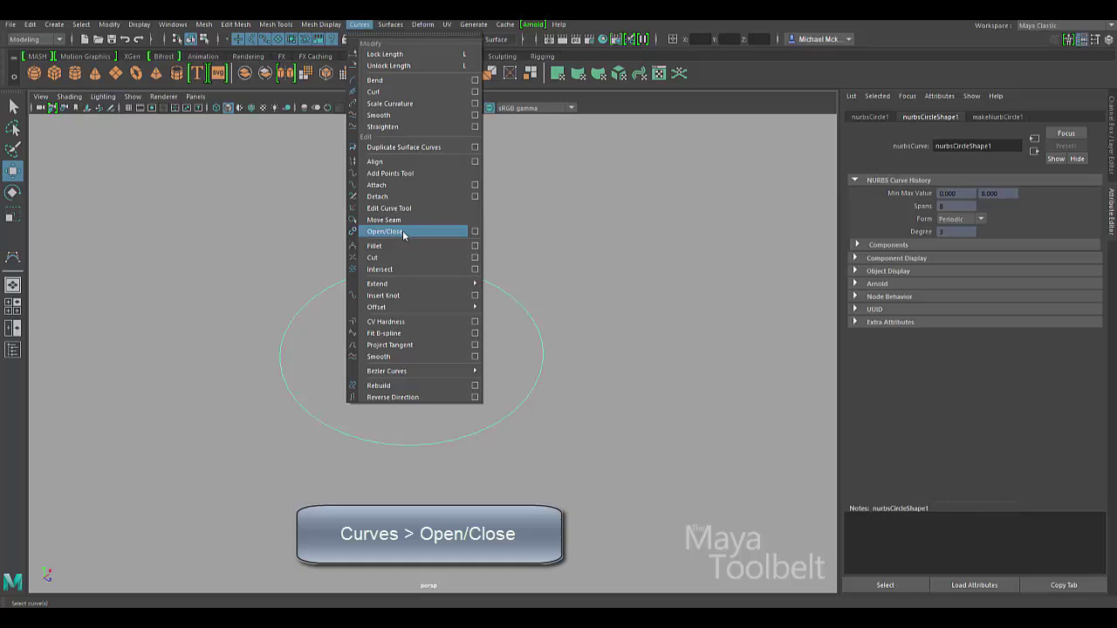
click(474, 231)
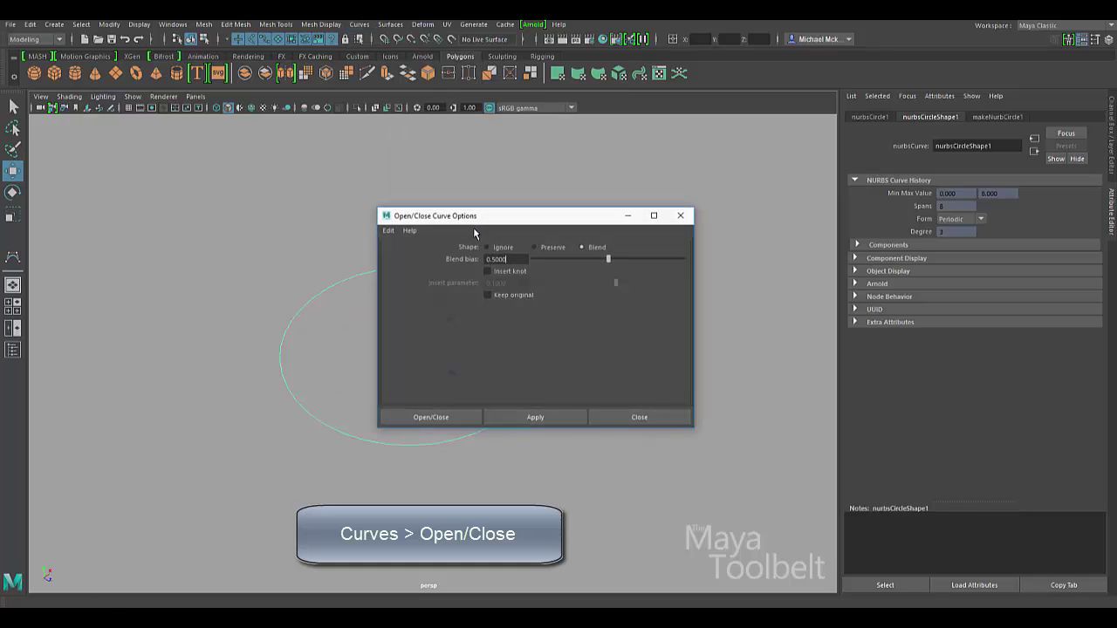
click(387, 231)
click(403, 251)
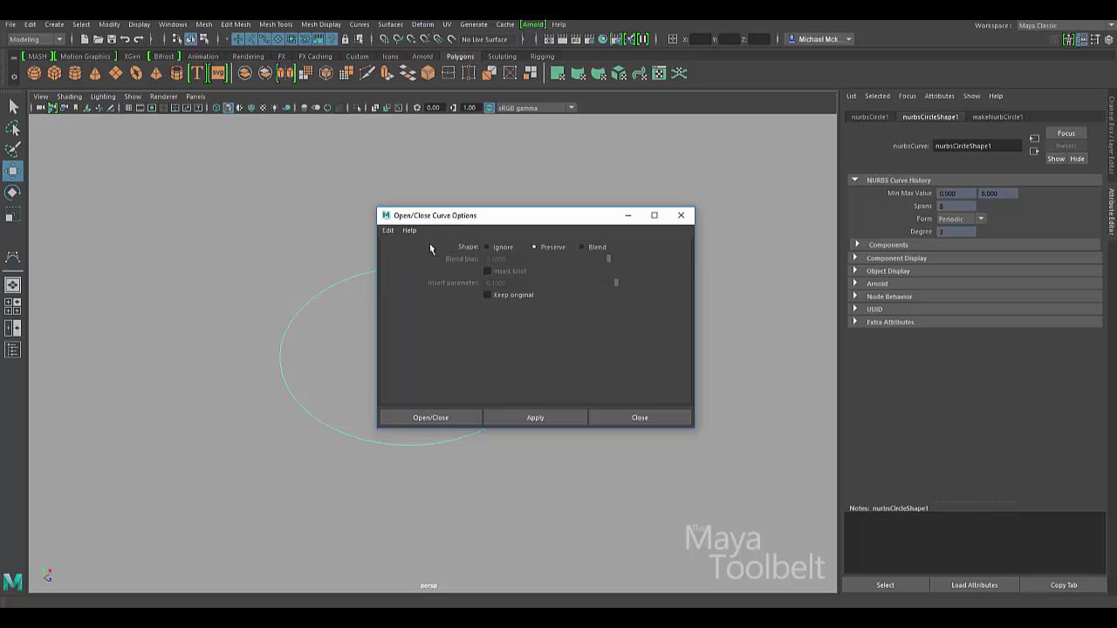
drag(468, 221, 586, 108)
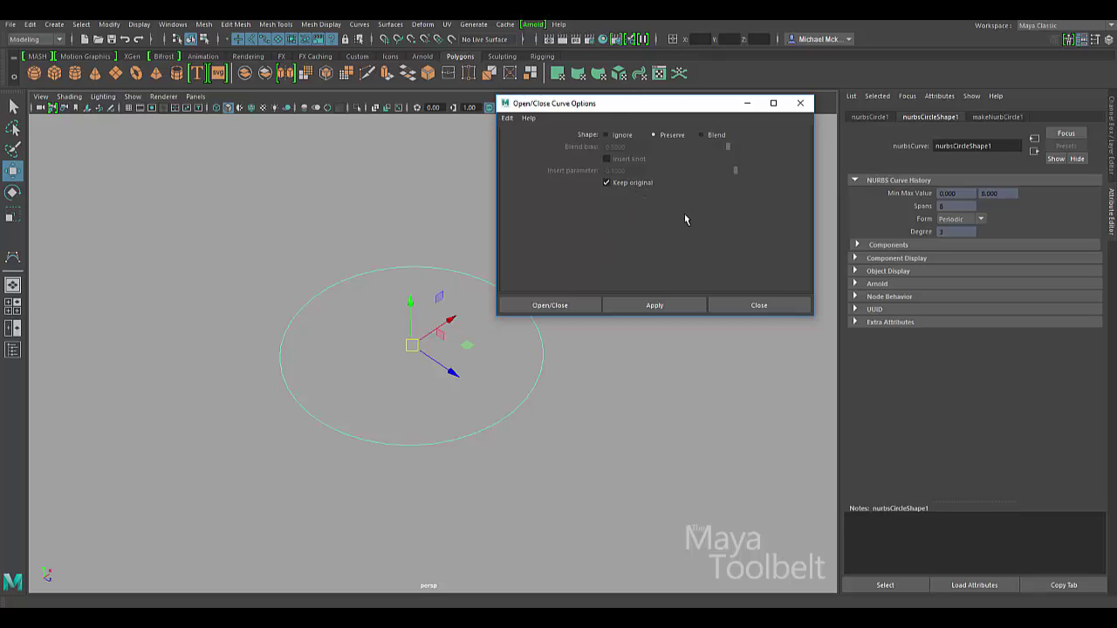
drag(611, 110, 635, 62)
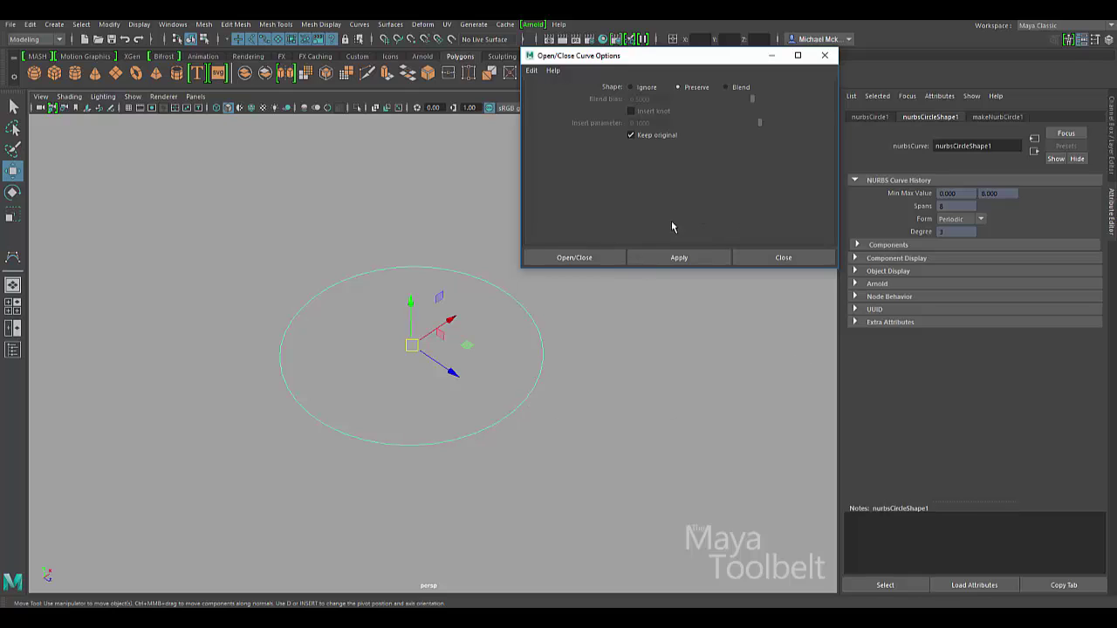
click(575, 258)
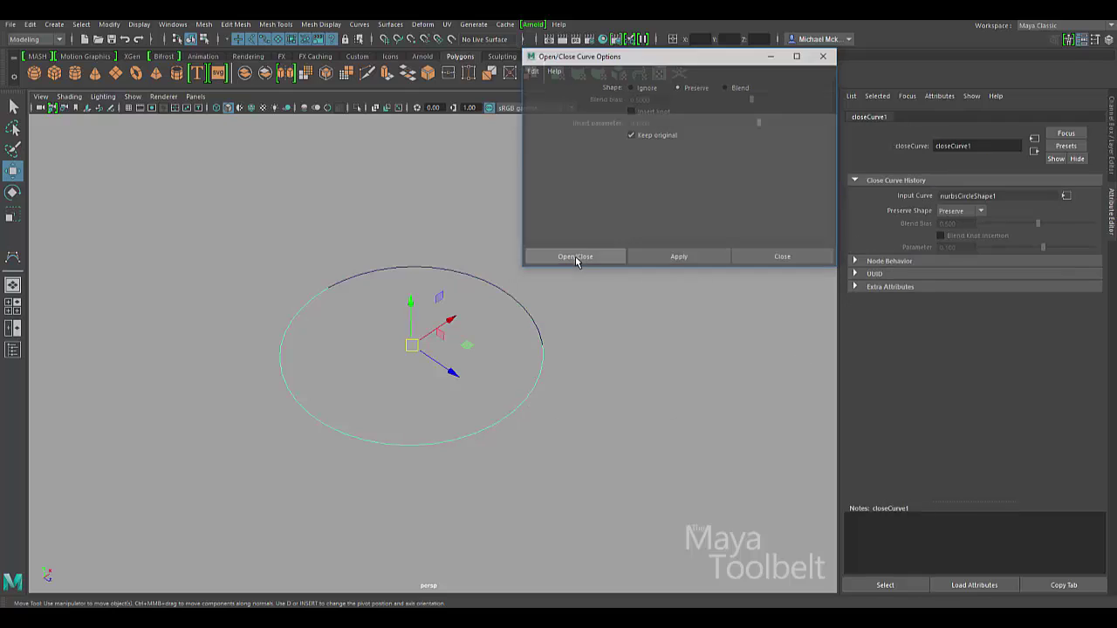
Move the new open curve away from the original circle so the two sit side by side
alt+drag(576, 262, 608, 323)
drag(480, 329, 227, 387)
alt+drag(377, 370, 553, 327)
mouse_move(474, 357)
alt+mouse_down()
mouse_move(481, 338)
mouse_move(481, 356)
alt+mouse_up()
drag(399, 327, 360, 333)
Compare the Form attribute of the open curve with that of the original circle
click(332, 205)
click(164, 359)
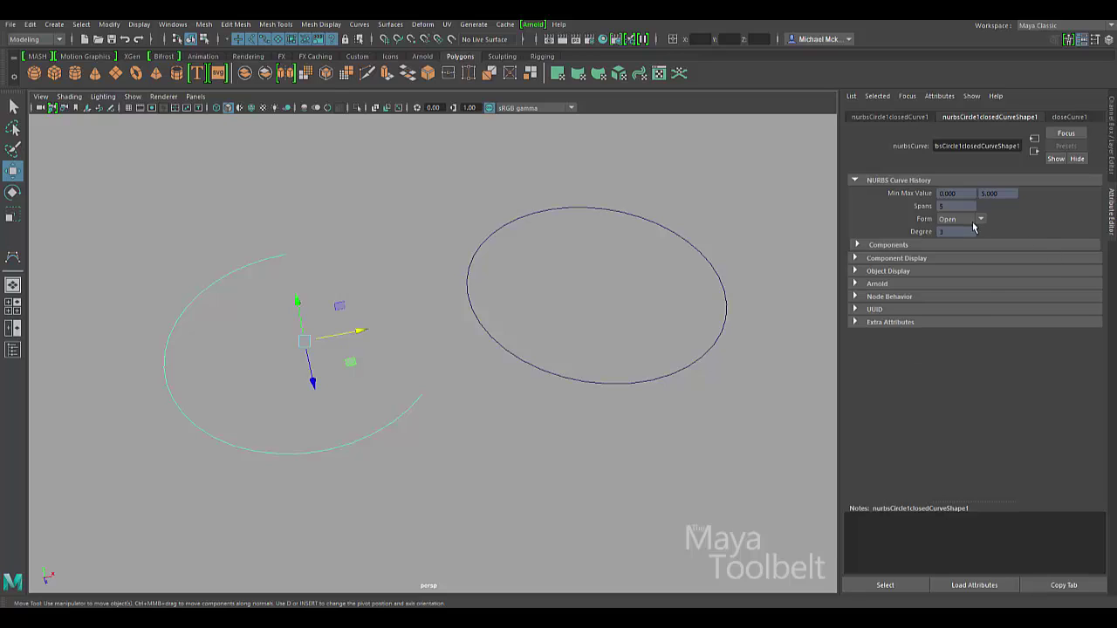
click(615, 208)
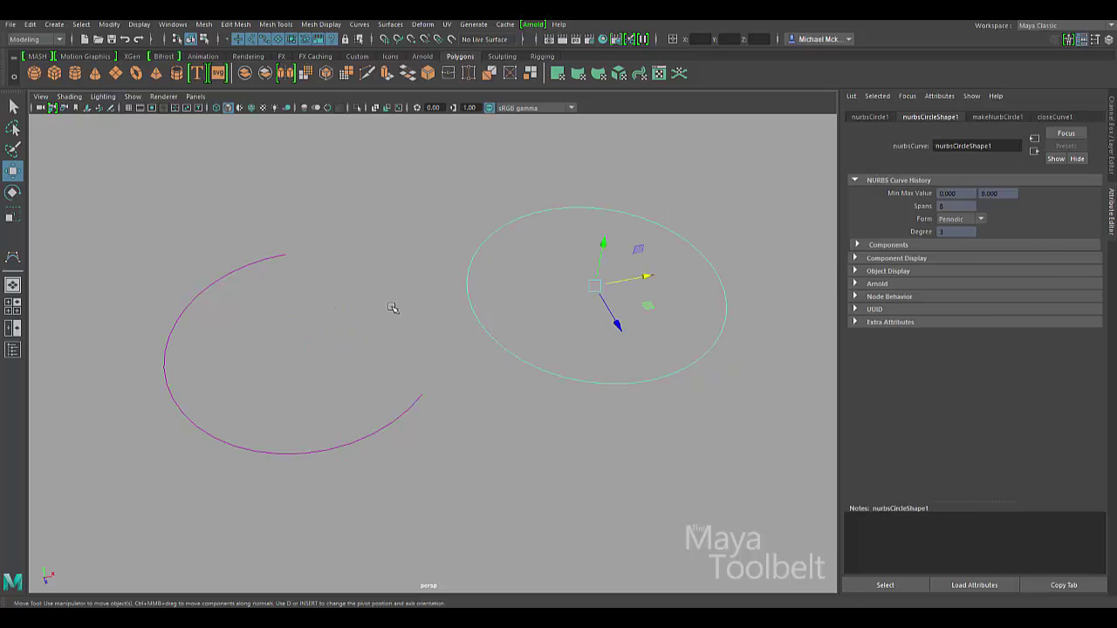
drag(392, 307, 381, 530)
drag(691, 313, 714, 429)
drag(329, 150, 192, 379)
drag(520, 205, 559, 262)
Close the open curve with Open/Close, reusing the same options
click(165, 361)
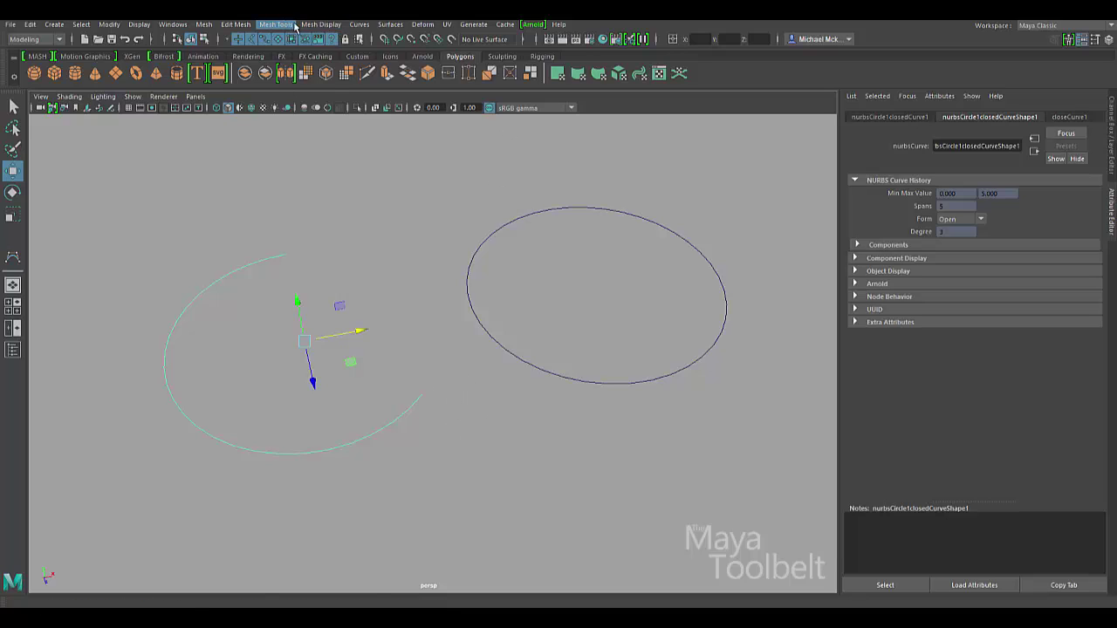
click(359, 24)
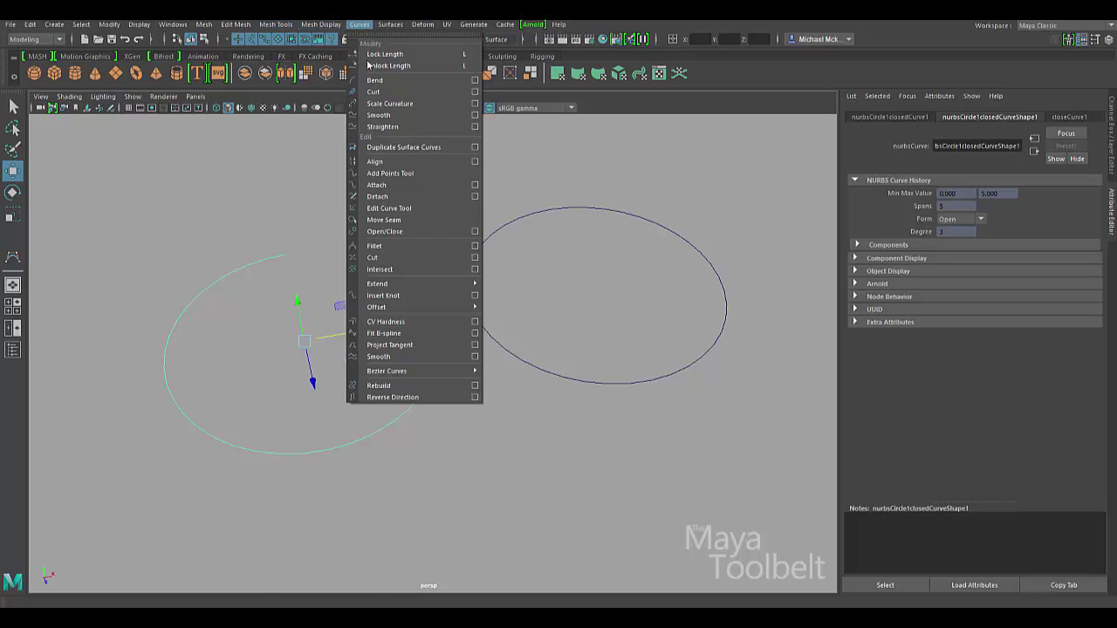
click(413, 231)
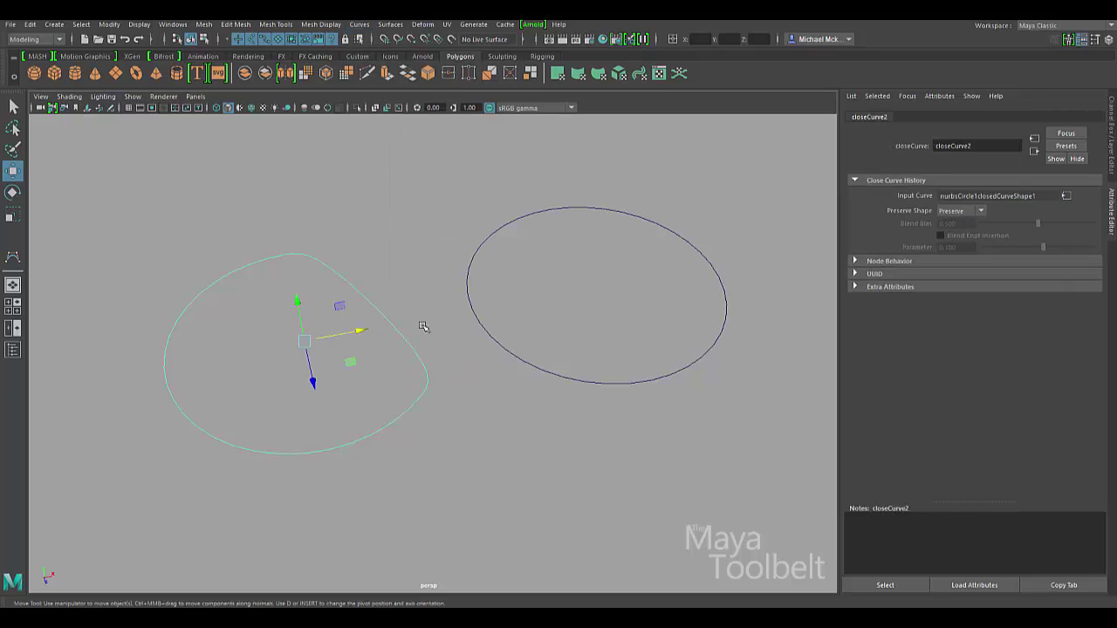
Move the newly closed curve off the open curve so all three curves stand apart
drag(371, 334, 163, 369)
alt+middle_drag(291, 342, 554, 221)
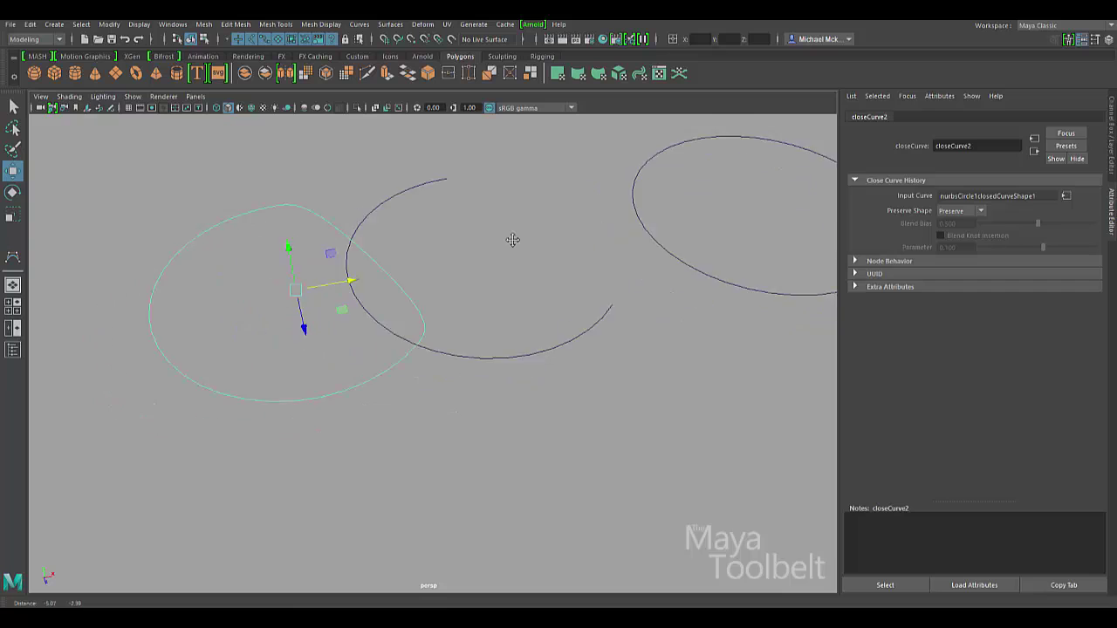
drag(402, 266, 272, 286)
drag(428, 158, 393, 262)
drag(359, 262, 265, 335)
alt+middle_drag(786, 272, 375, 504)
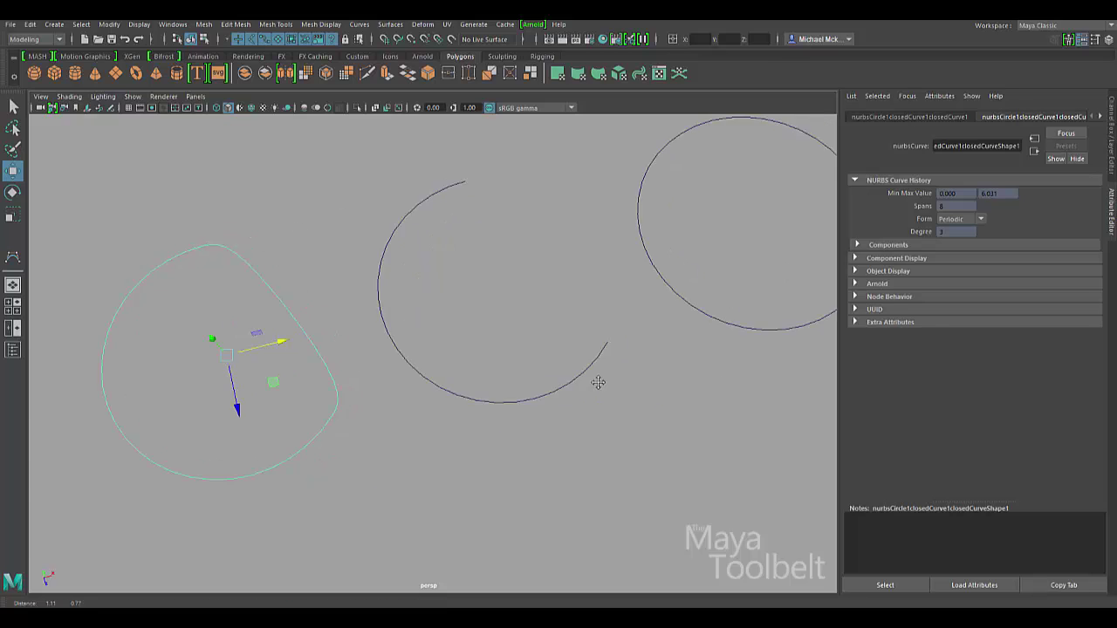
alt+middle_drag(289, 504, 559, 371)
Compare the Form attributes of the reclosed curve and the open curve
drag(394, 228, 297, 335)
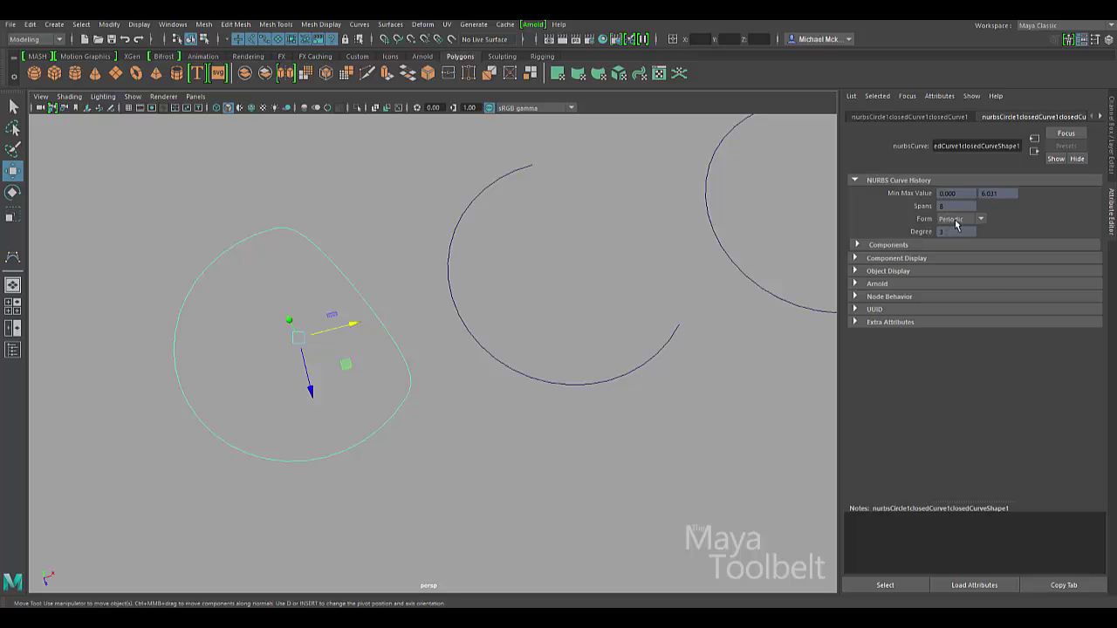
drag(468, 174, 534, 253)
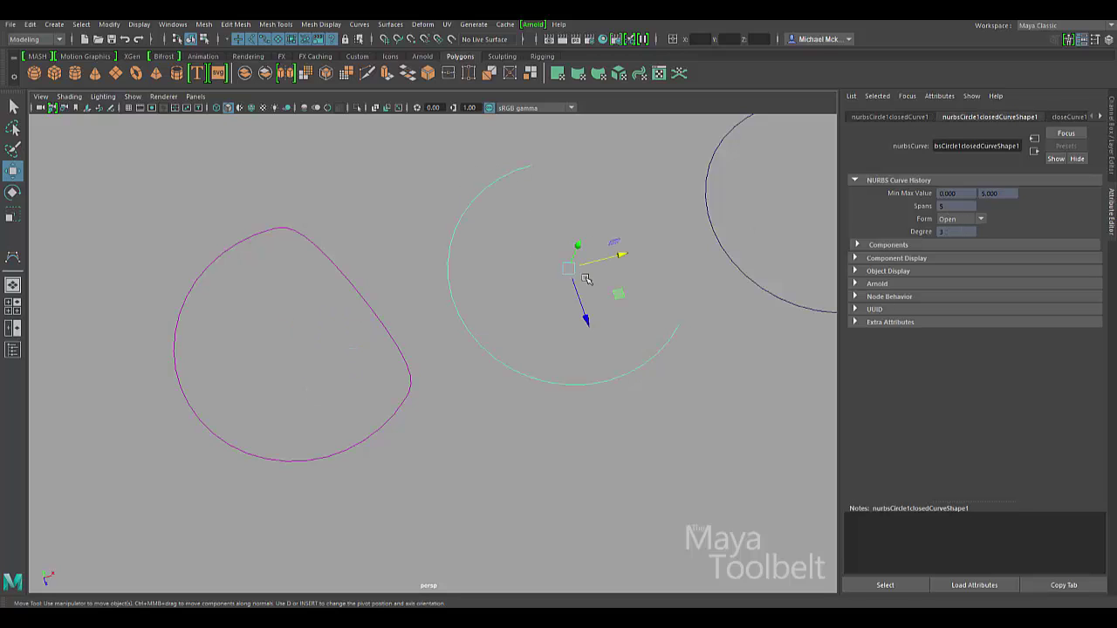
click(392, 25)
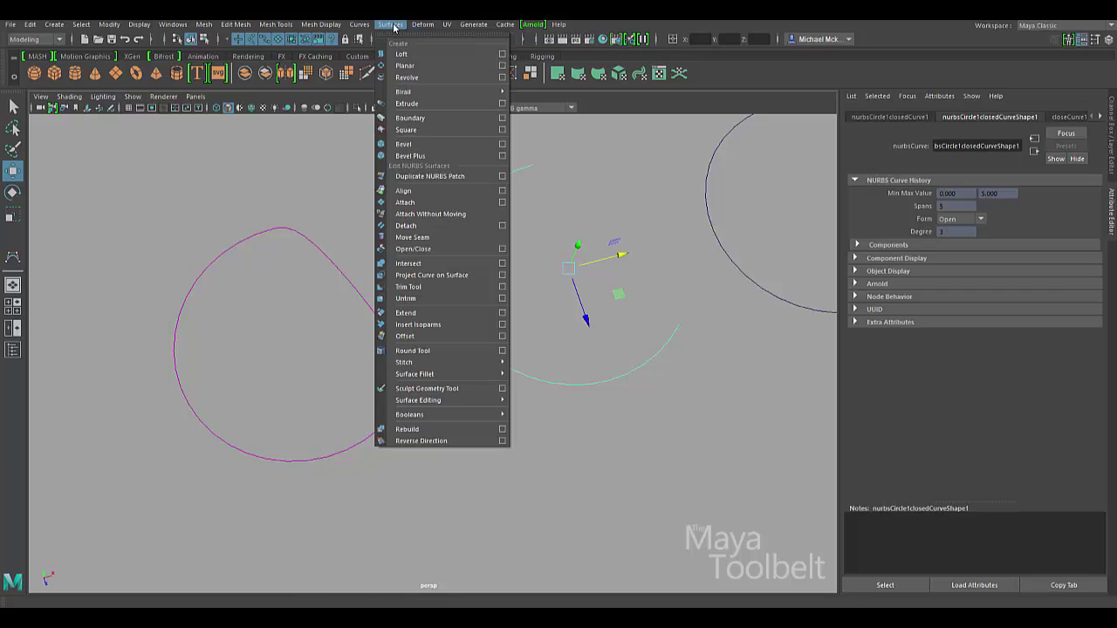
click(438, 251)
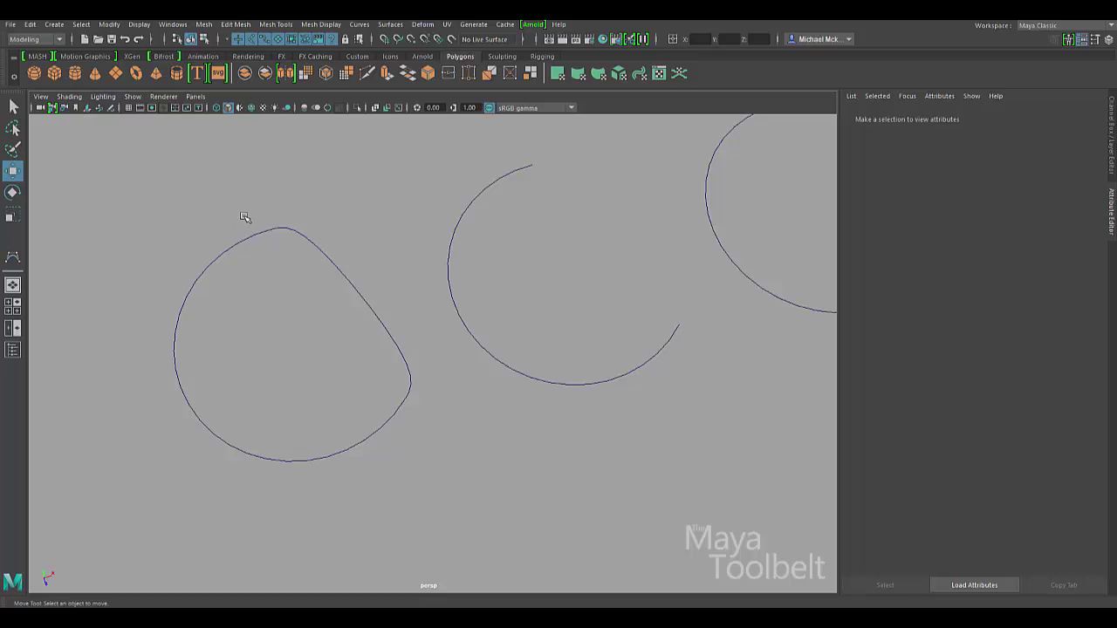
click(322, 275)
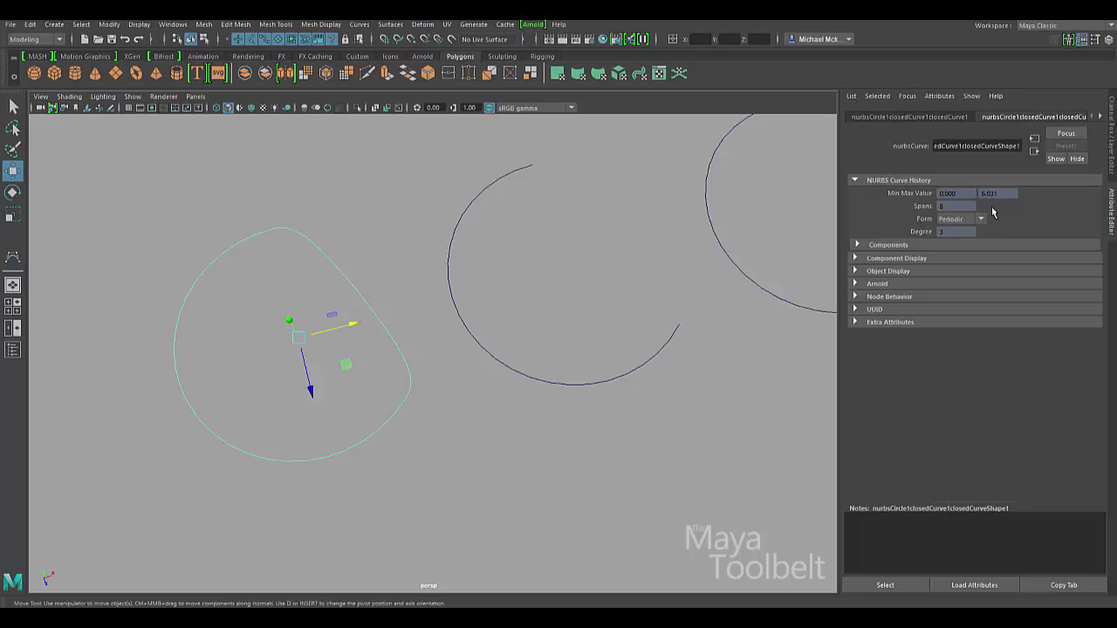
Duplicate the original circle and move the copy to the empty space beside it
click(746, 225)
alt+middle_drag(773, 219, 414, 294)
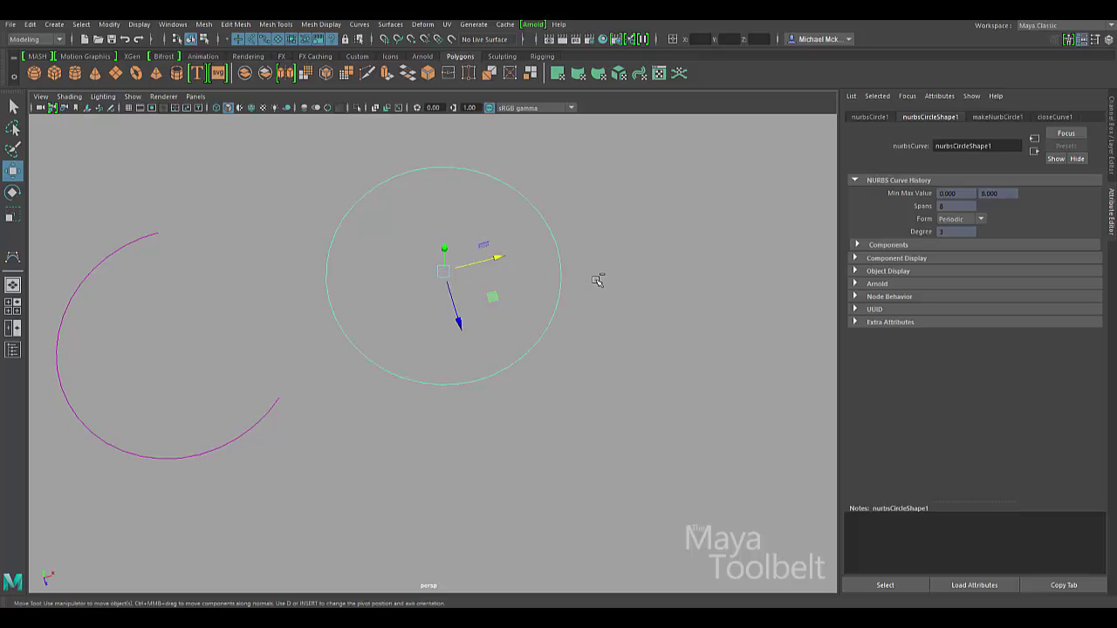
key(ctrl+d)
drag(493, 297, 802, 234)
alt+middle_drag(684, 277, 648, 278)
Detach the duplicate circle at a curve point picked on its upper edge and check its Form attribute
right_click(602, 180)
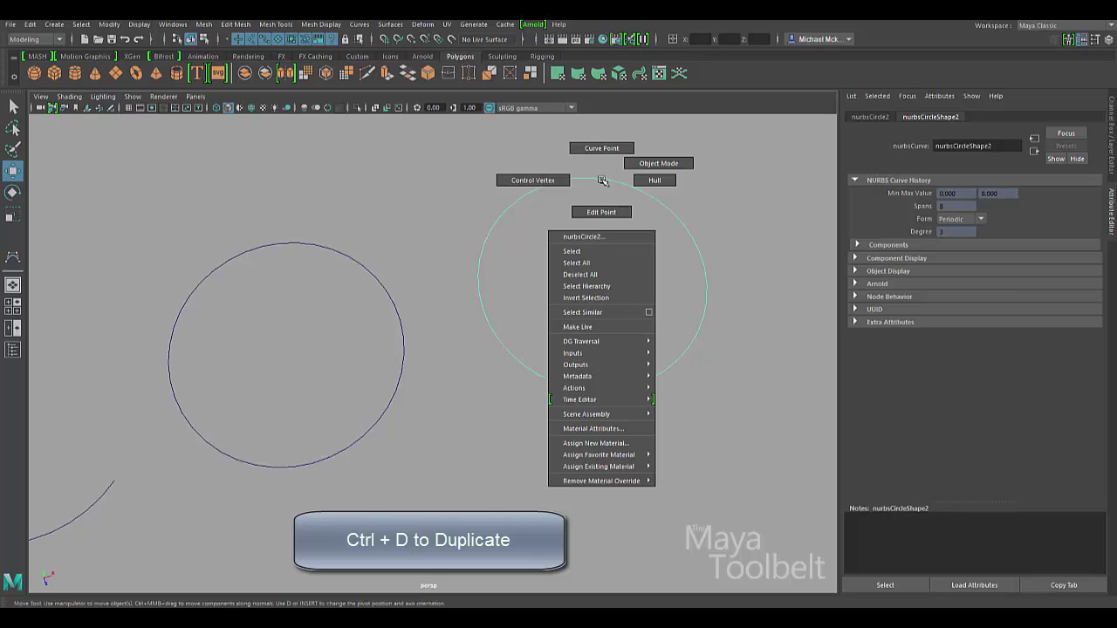
right_drag(602, 199, 594, 152)
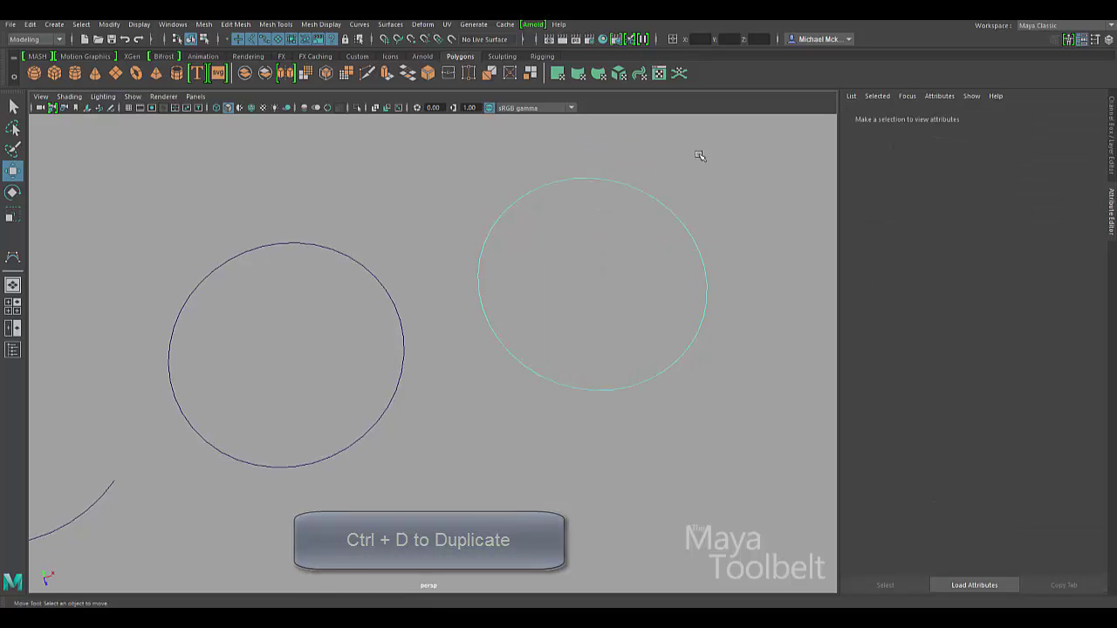
click(564, 182)
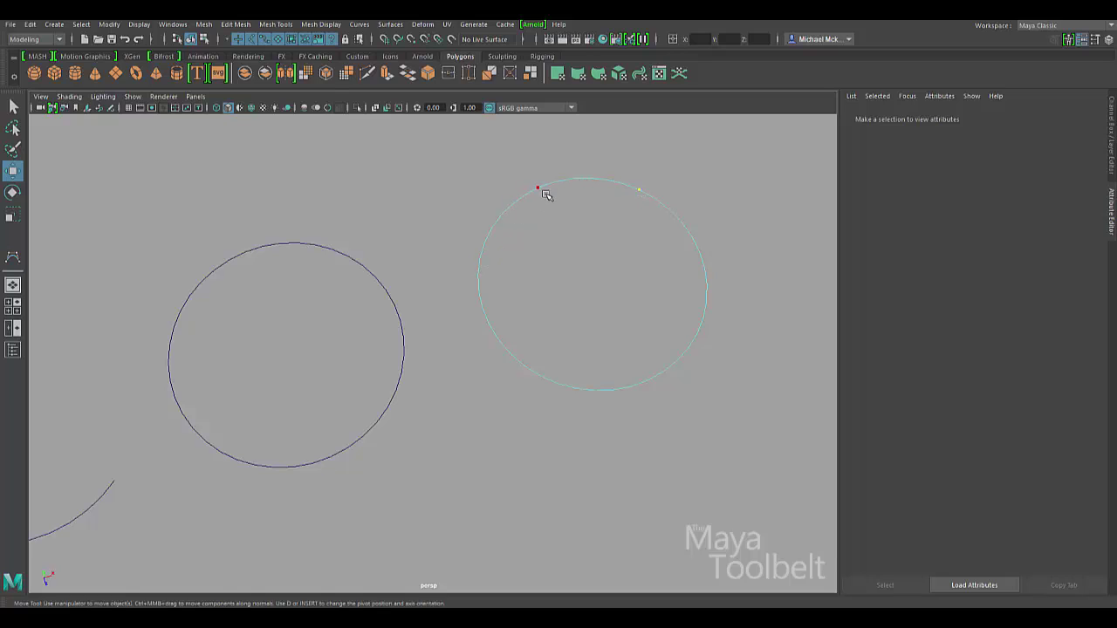
click(359, 24)
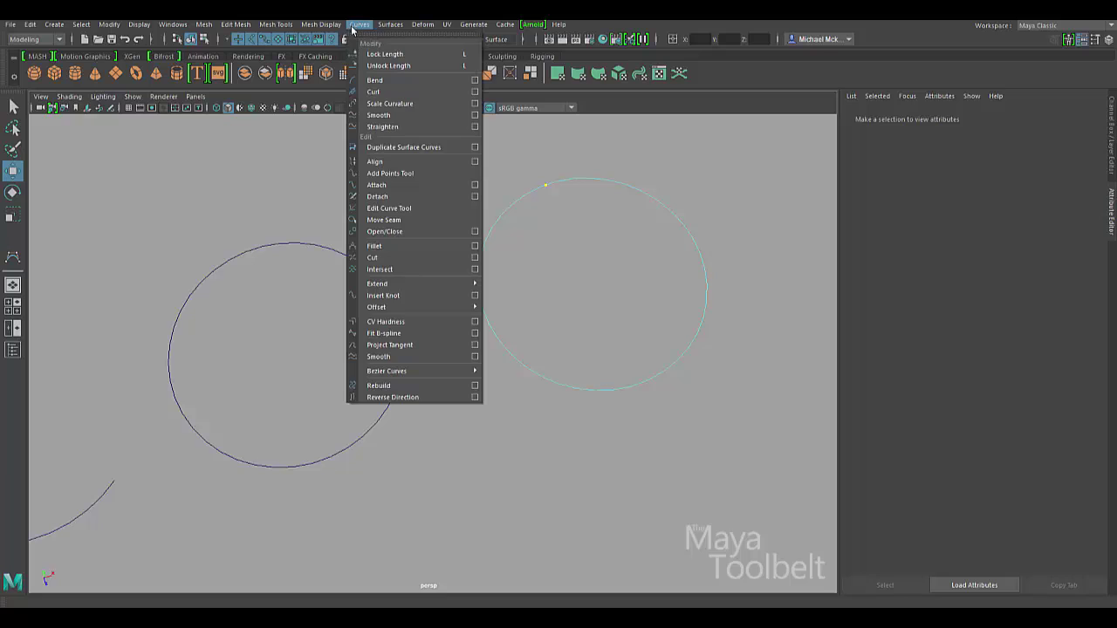
click(398, 197)
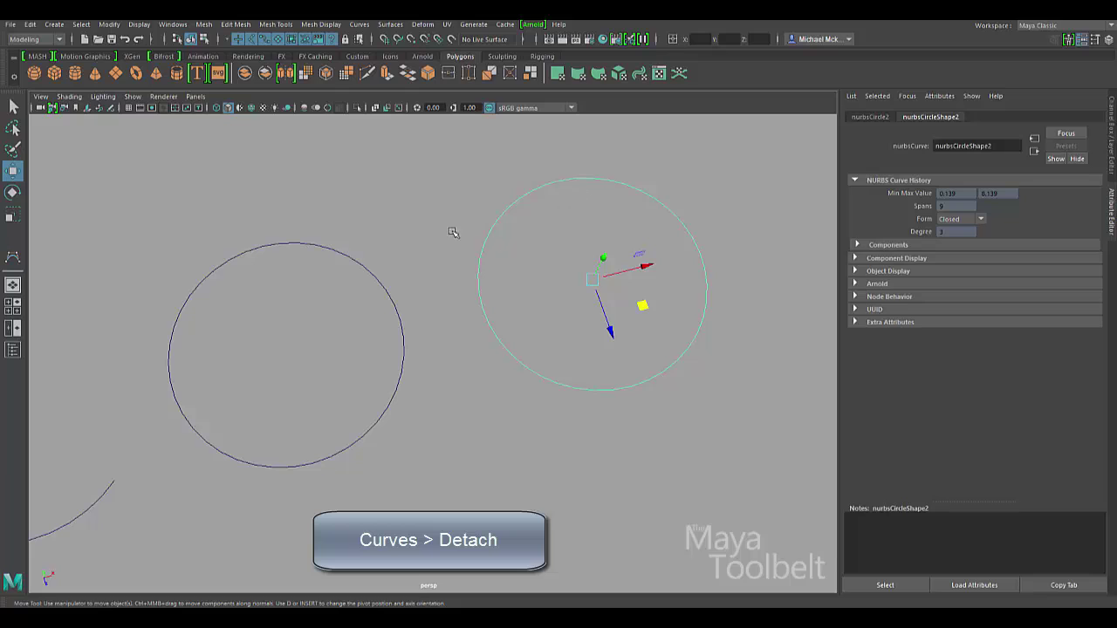
click(448, 196)
drag(472, 209, 525, 252)
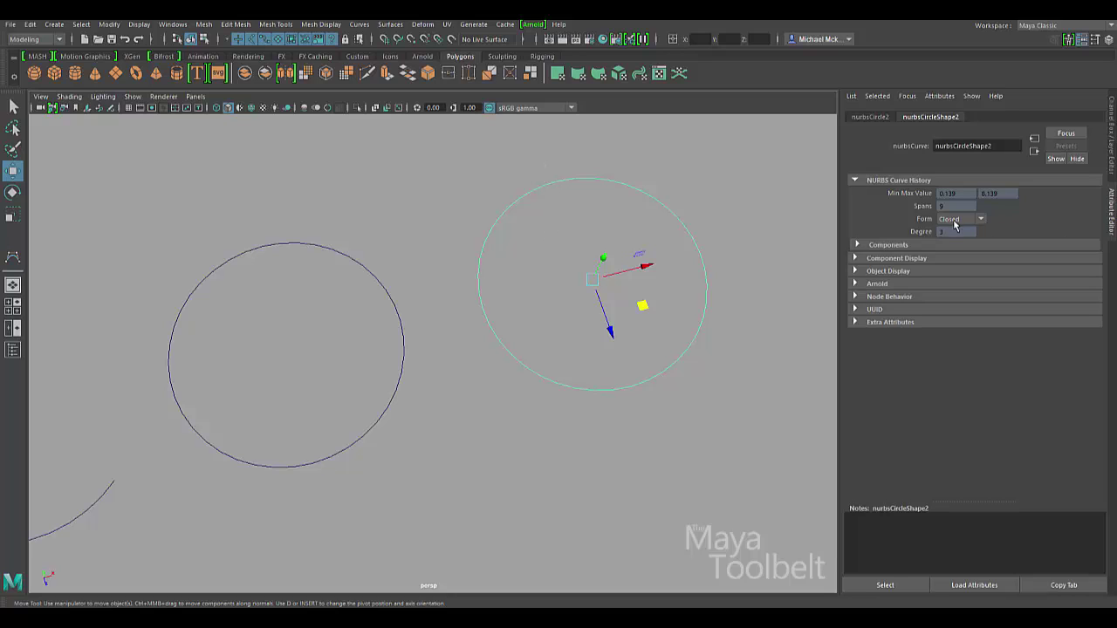
Try moving a control vertex near the detach point of the duplicate circle, and undo the change
right_drag(573, 216, 515, 216)
click(552, 185)
drag(562, 210, 568, 173)
key(ctrl+z)
key(ctrl+z)
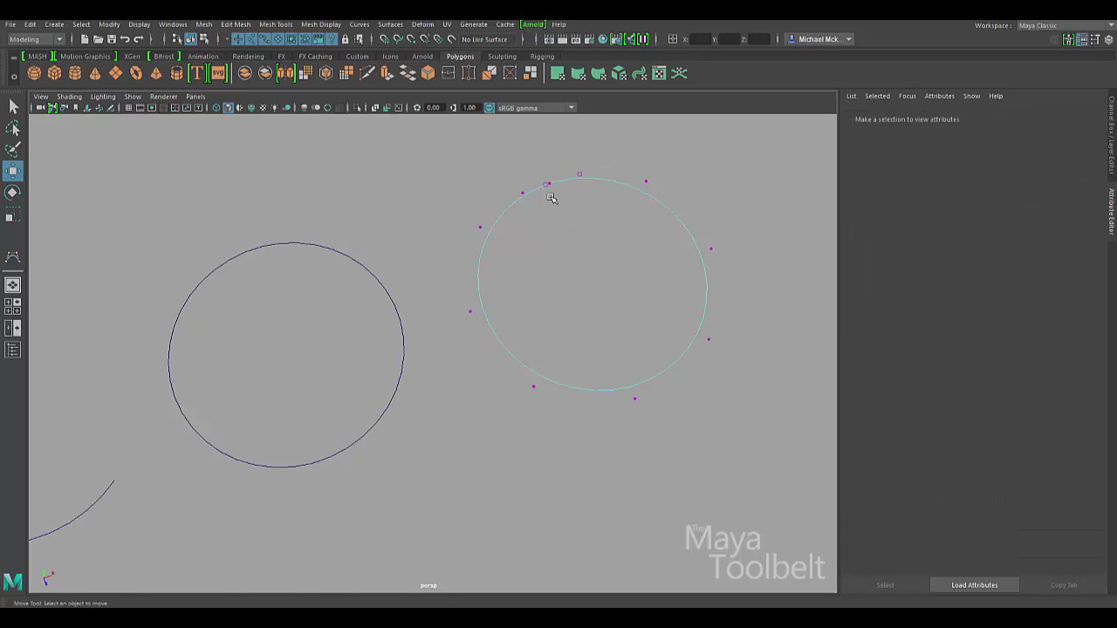
Try moving the control vertices at the duplicate circle's detach point, undoing each move
alt+drag(518, 230, 494, 253)
alt+middle_drag(494, 253, 421, 368)
alt+right_drag(422, 369, 807, 415)
alt+middle_drag(439, 328, 226, 375)
alt+right_drag(226, 375, 617, 375)
alt+middle_drag(520, 335, 533, 304)
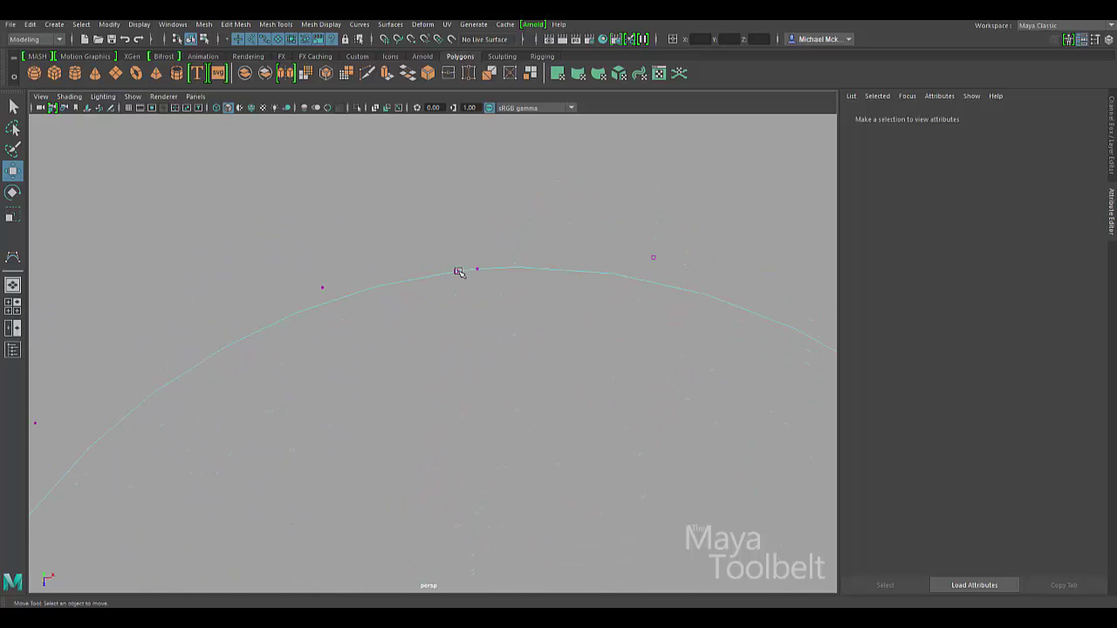
drag(447, 264, 338, 217)
key(ctrl+z)
drag(457, 270, 463, 207)
key(ctrl+z)
Move a control vertex beside the duplicate circle's detach point inward to form a pointed notch, and return to object mode
alt+drag(574, 361, 659, 355)
alt+right_drag(659, 355, 607, 347)
drag(518, 207, 627, 456)
drag(444, 243, 434, 272)
middle_drag(494, 270, 446, 393)
click(460, 316)
right_drag(419, 302, 476, 285)
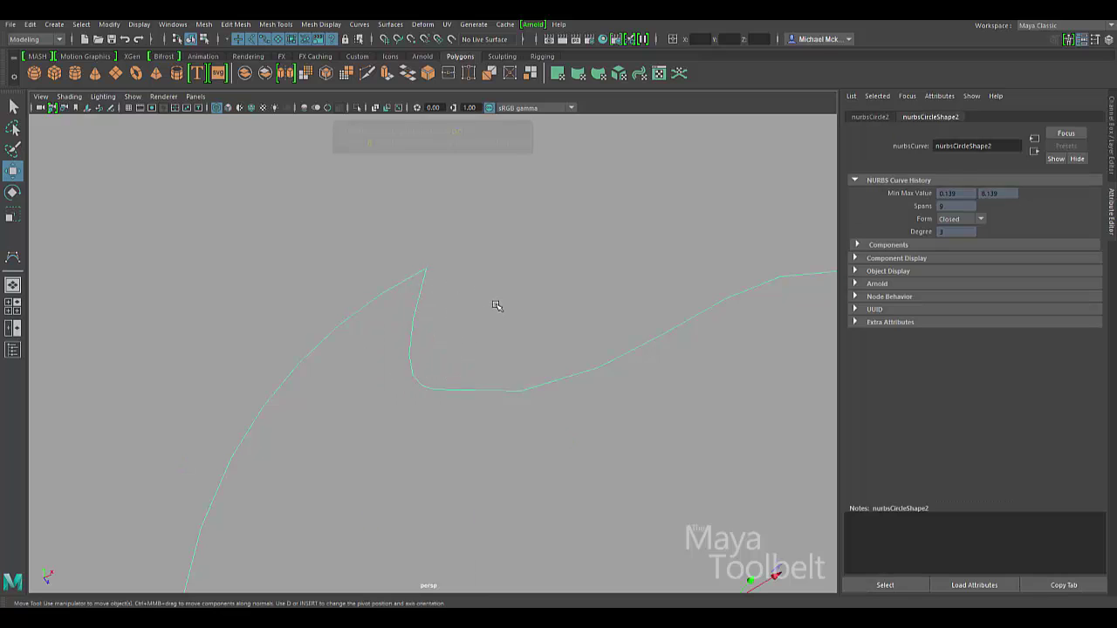
Examine the pointed tip of the duplicate curve up close in wireframe display
key(4)
drag(486, 361, 410, 454)
alt+drag(561, 357, 611, 411)
alt+drag(586, 349, 622, 321)
alt+right_drag(622, 321, 329, 294)
alt+drag(329, 294, 481, 389)
alt+right_drag(481, 389, 347, 334)
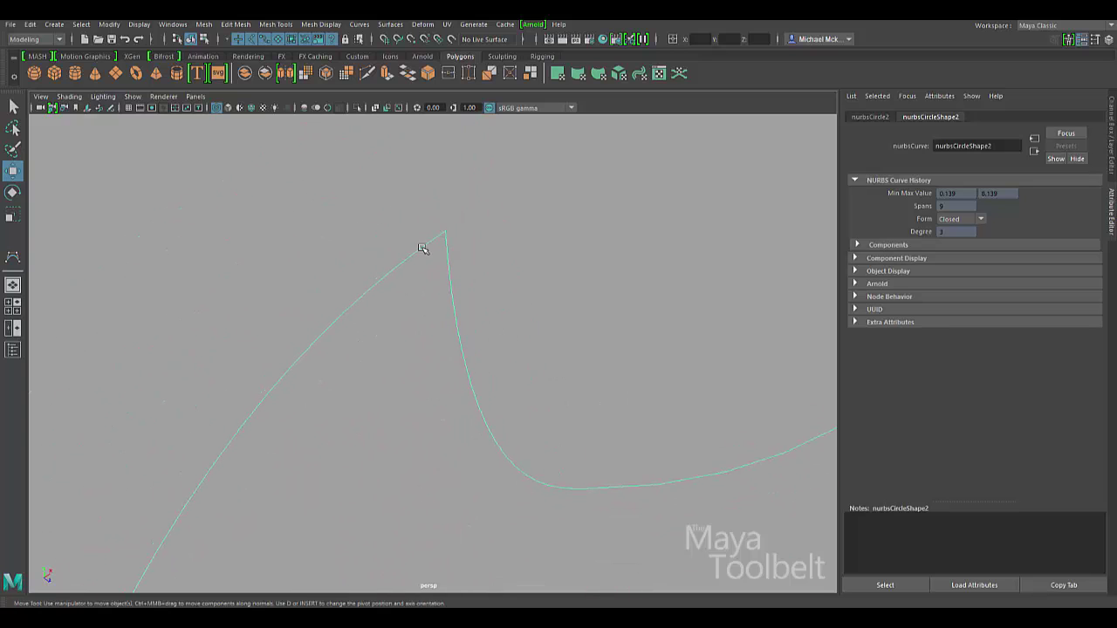
alt+drag(567, 309, 429, 282)
Try pulling the end control vertex at the duplicate curve's tip away from the other end
right_click(411, 282)
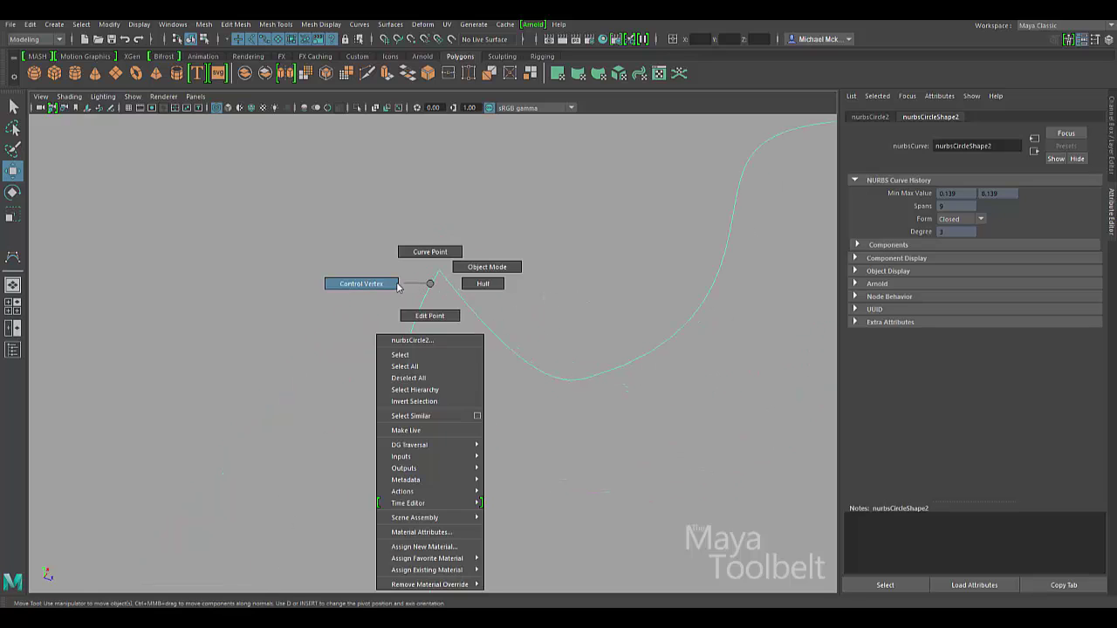
click(440, 271)
drag(440, 273, 370, 285)
alt+drag(498, 311, 611, 311)
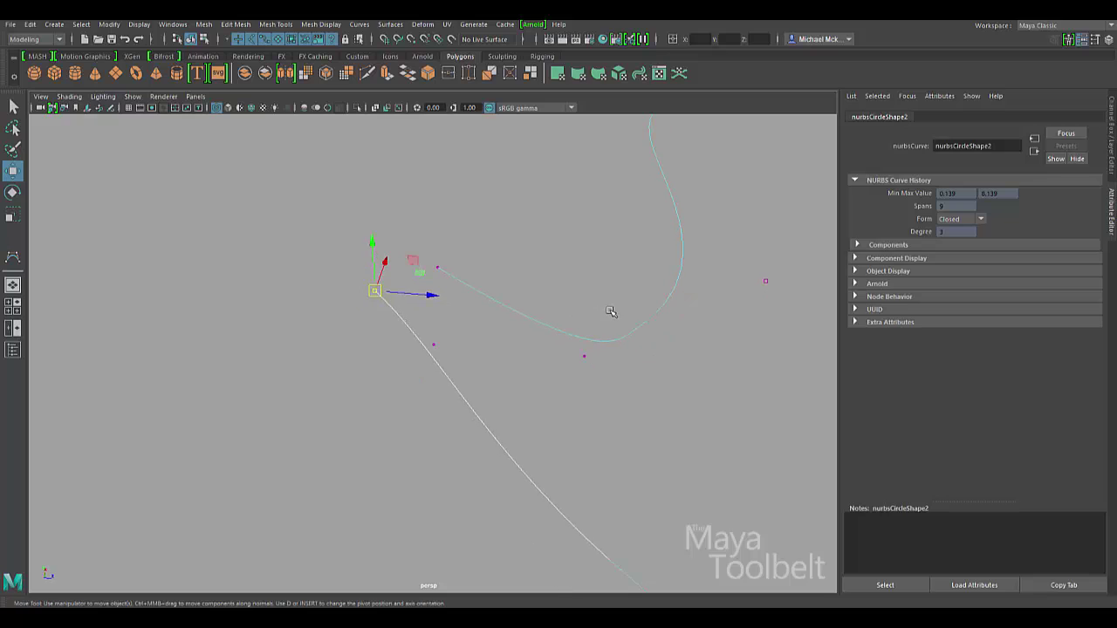
Return to object mode and check the Form attribute of the duplicate curve with its ends pulled apart
click(545, 275)
click(204, 40)
click(191, 40)
click(550, 404)
click(564, 328)
alt+drag(599, 277, 776, 292)
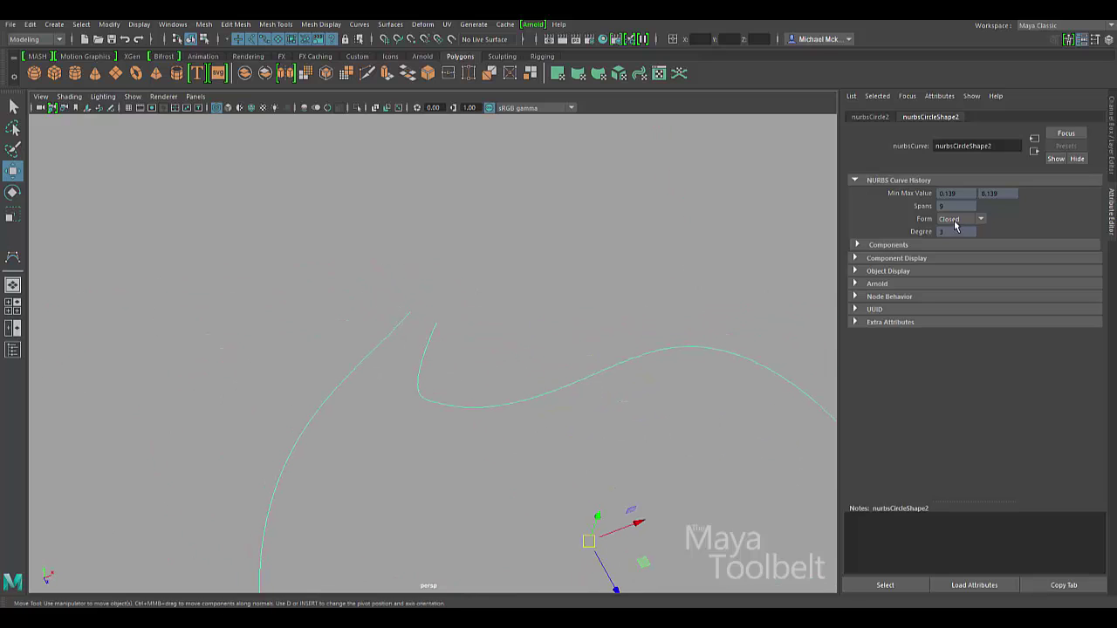
Undo the move of the end control vertex at the duplicate curve's tip
alt+drag(647, 276, 656, 299)
alt+right_drag(655, 299, 372, 284)
alt+drag(421, 362, 441, 402)
click(370, 387)
key(ctrl+z)
key(F8)
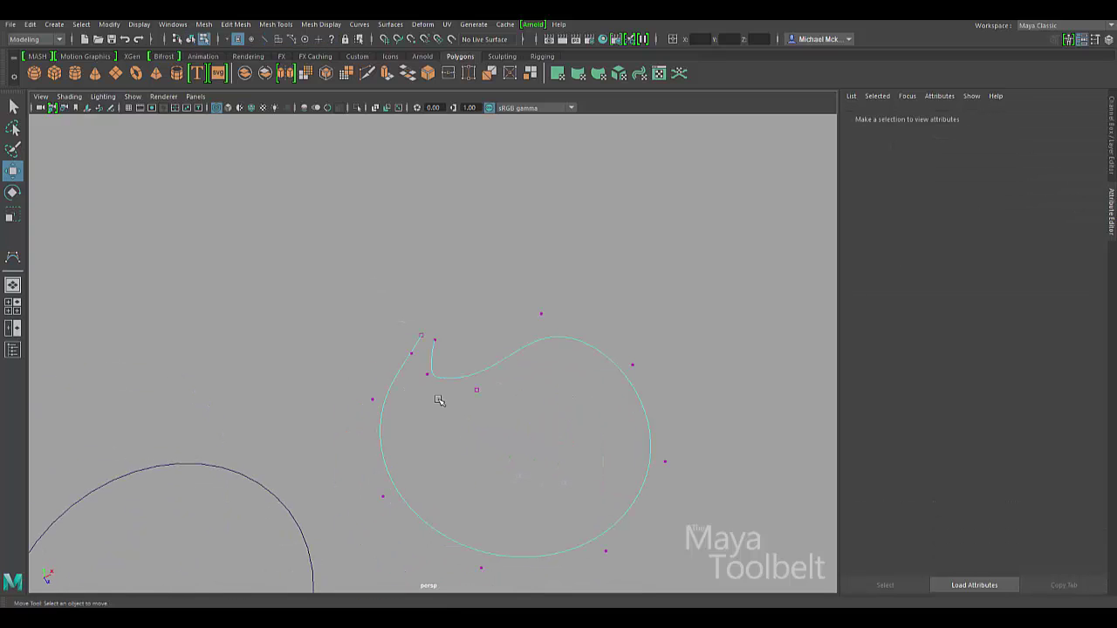
key(F8)
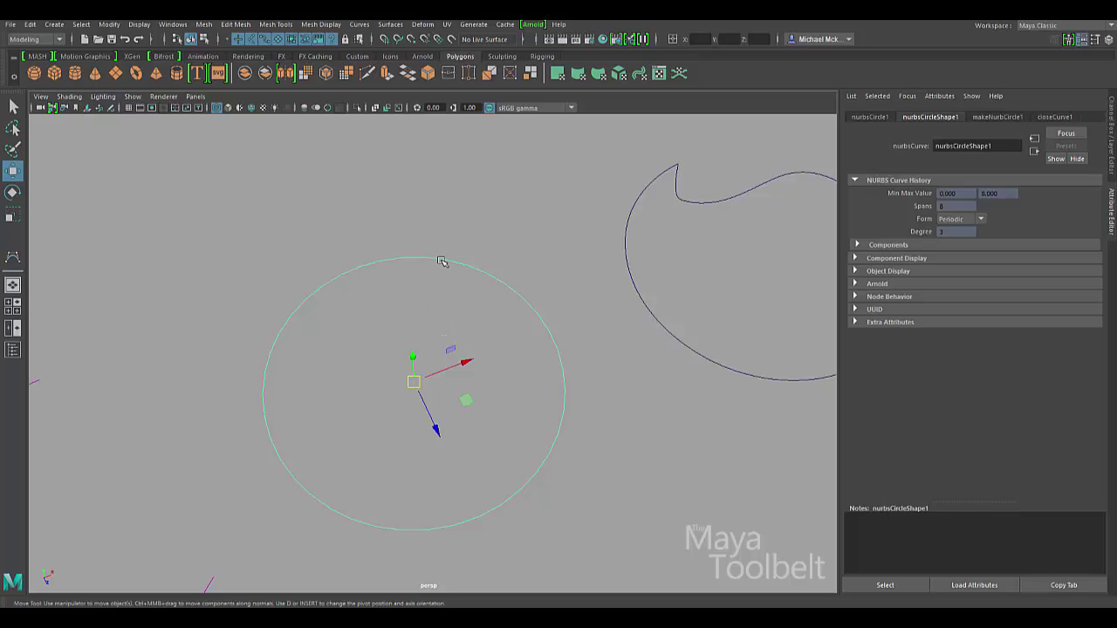
Move a control vertex on the original circle's upper edge inward to form a similar pointed notch
right_drag(441, 261, 440, 250)
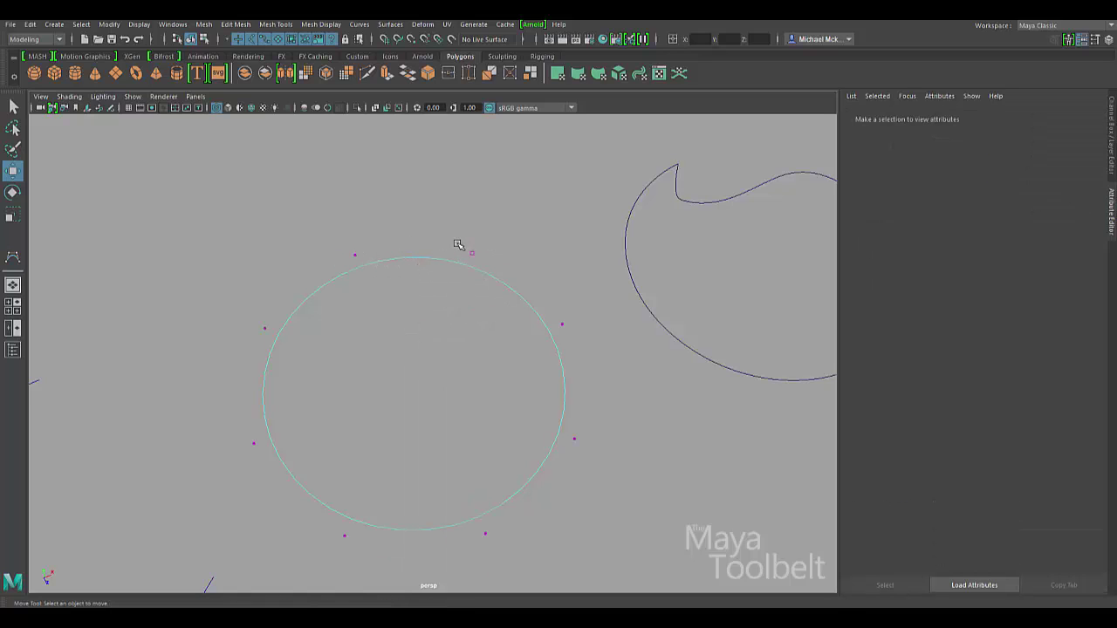
drag(458, 245, 487, 278)
drag(399, 233, 299, 309)
drag(457, 231, 487, 285)
alt+drag(388, 308, 417, 310)
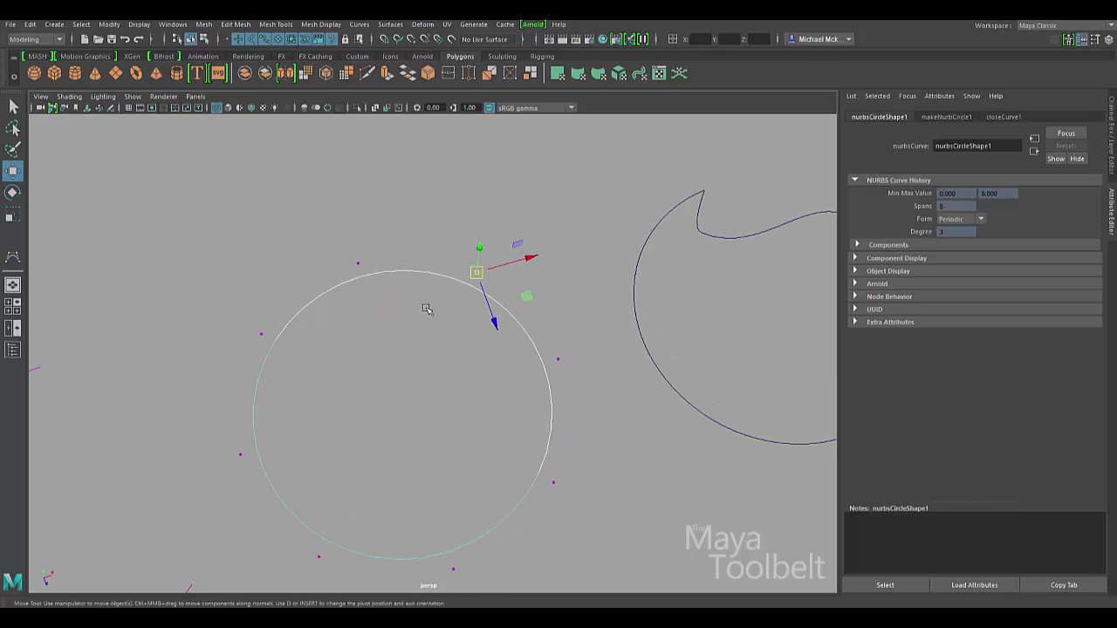
drag(527, 295, 335, 411)
Examine the tip of the reshaped original circle up close
alt+drag(428, 377, 326, 389)
alt+middle_drag(326, 390, 406, 381)
alt+right_drag(450, 385, 471, 474)
drag(434, 513, 299, 504)
alt+drag(454, 409, 495, 423)
alt+right_drag(473, 361, 475, 376)
mouse_move(476, 376)
alt+mouse_down()
mouse_move(392, 429)
mouse_move(489, 364)
mouse_move(559, 384)
mouse_move(471, 385)
alt+mouse_up()
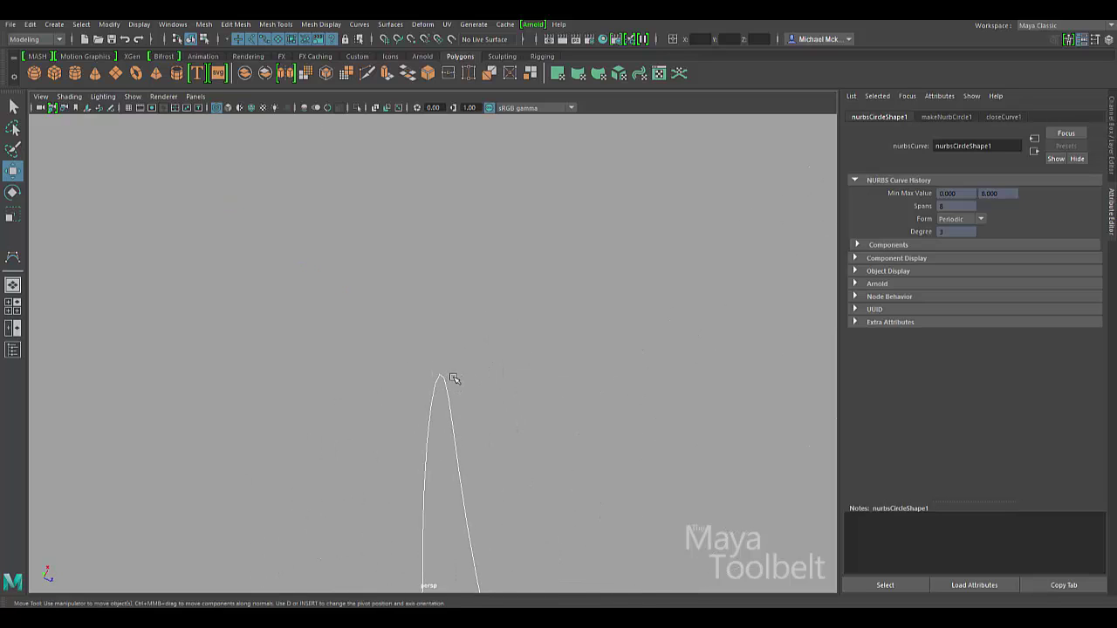
Select the duplicate curve and examine its tip up close for comparison
alt+drag(566, 328, 200, 319)
drag(444, 233, 488, 203)
alt+drag(298, 316, 338, 379)
click(385, 342)
alt+drag(385, 343, 537, 321)
alt+right_drag(463, 340, 513, 383)
alt+drag(513, 382, 443, 327)
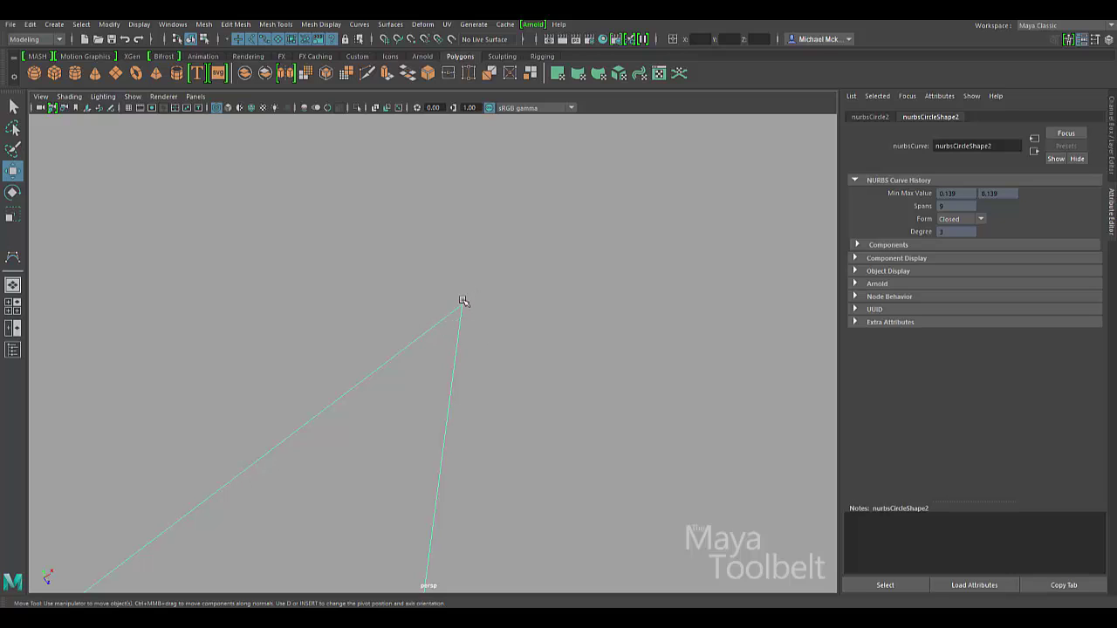
Recheck the tip of the reshaped original circle, and reselect the duplicate curve with all the curves in view
alt+right_drag(579, 339, 372, 347)
alt+middle_drag(371, 346, 375, 369)
alt+right_drag(380, 364, 456, 382)
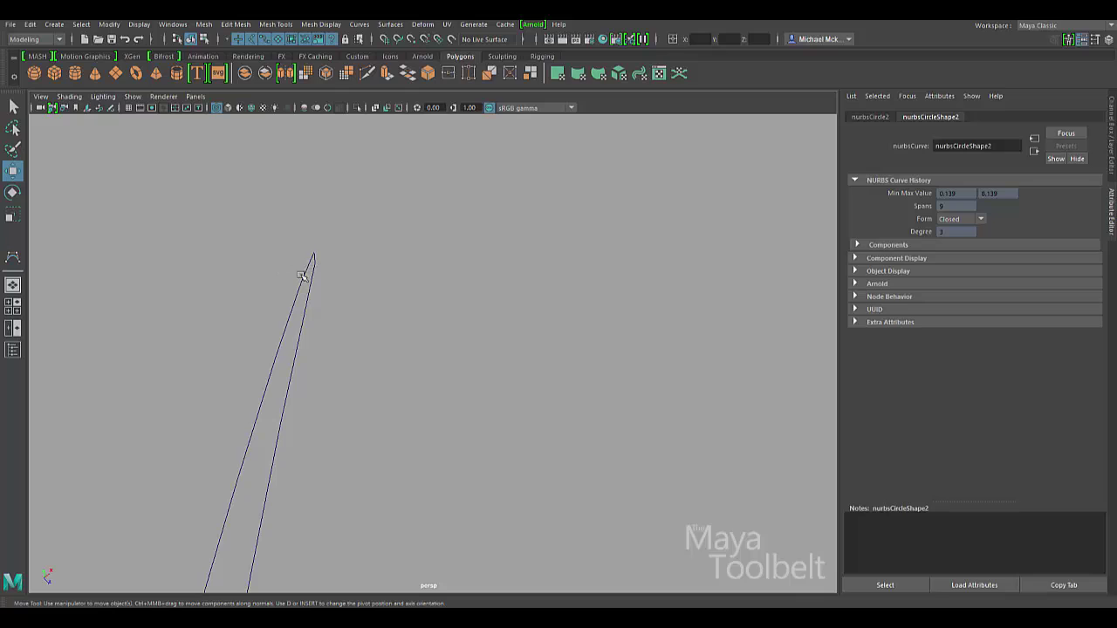
alt+drag(496, 329, 565, 314)
alt+middle_drag(306, 192, 404, 317)
alt+drag(572, 389, 421, 273)
click(508, 272)
alt+drag(613, 367, 591, 369)
alt+right_drag(591, 369, 227, 369)
click(701, 361)
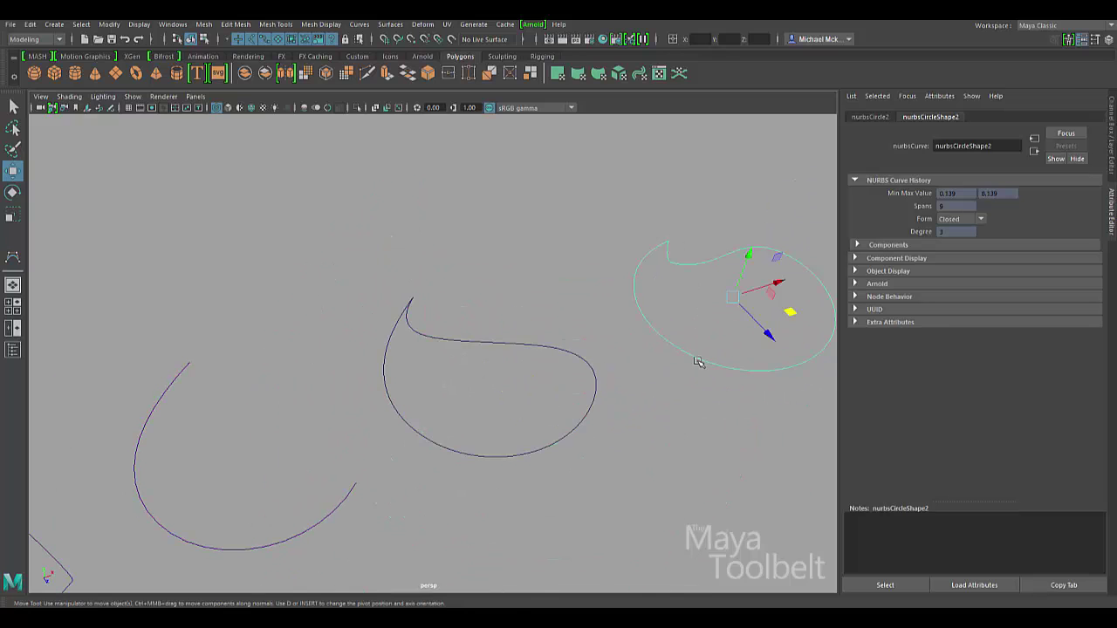
Inspect the control vertices of the open curve and return to object mode
mouse_move(654, 347)
alt+mouse_down()
mouse_move(636, 347)
mouse_move(662, 361)
alt+mouse_up()
drag(398, 570, 366, 457)
alt+middle_drag(360, 443, 463, 340)
right_drag(323, 281, 253, 280)
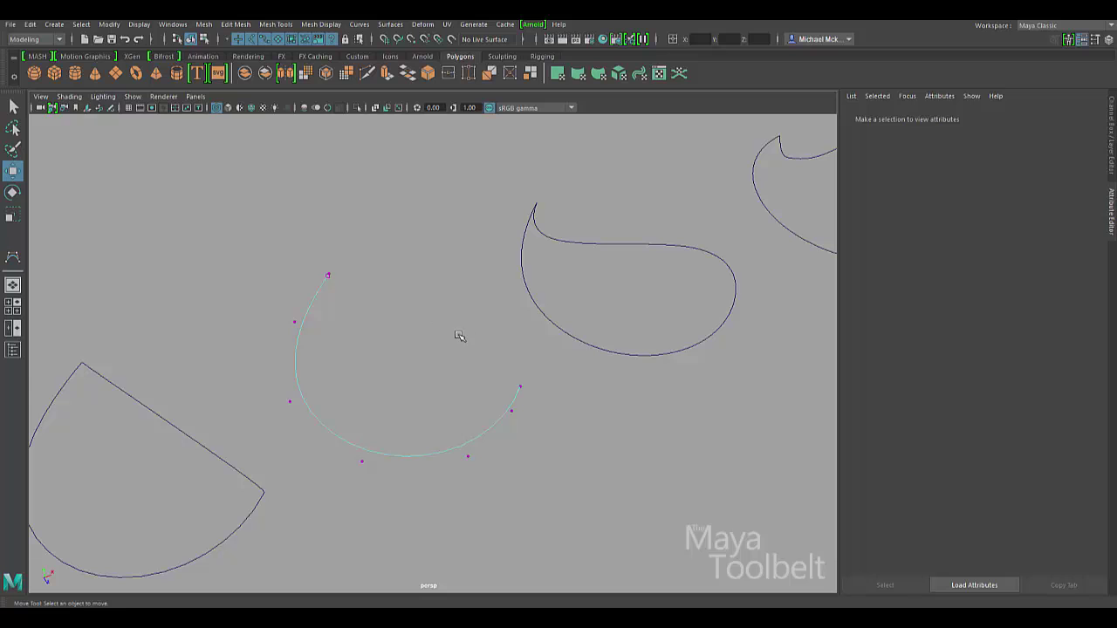
alt+drag(556, 346, 545, 346)
click(205, 40)
click(189, 41)
alt+drag(638, 377, 555, 370)
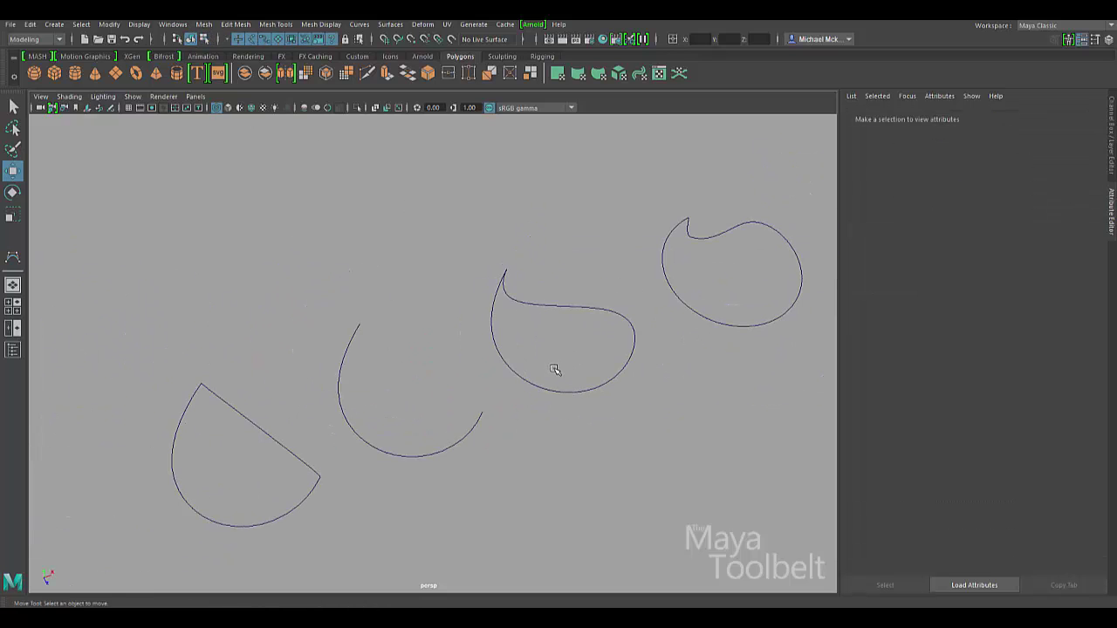
Compare the Form attributes of the reclosed curve, the reshaped original circle and the detached duplicate
click(359, 23)
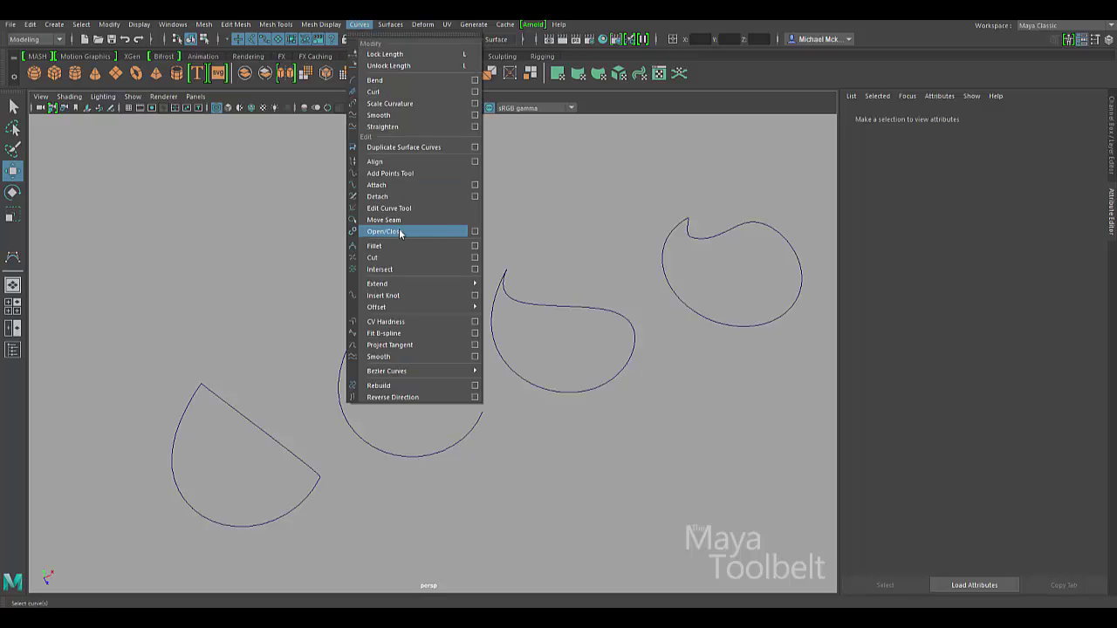
click(200, 489)
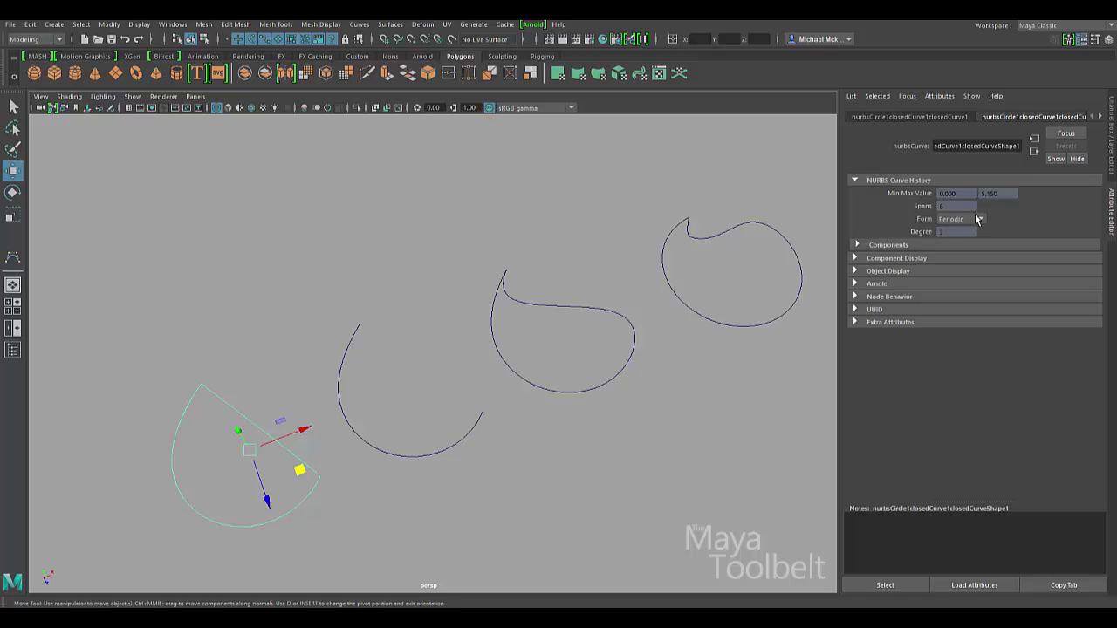
click(525, 301)
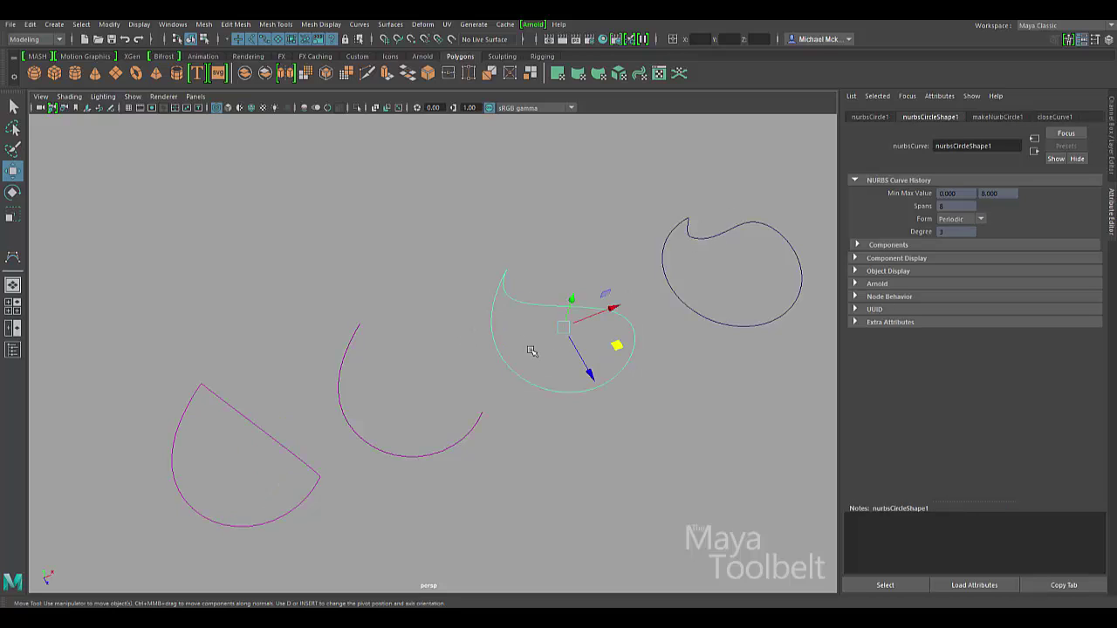
click(226, 403)
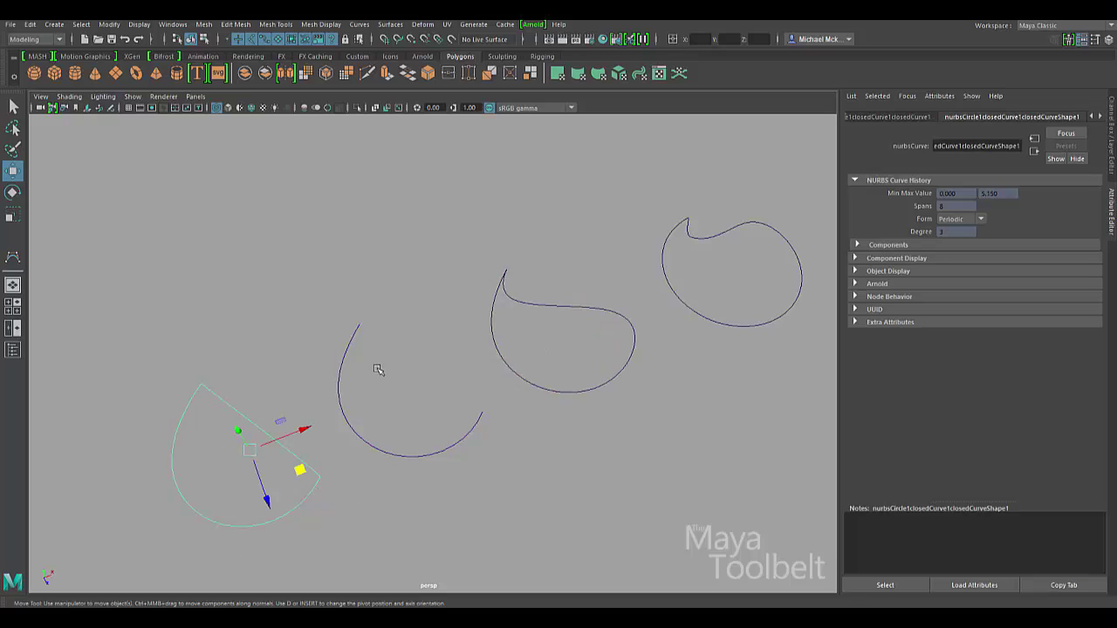
click(746, 216)
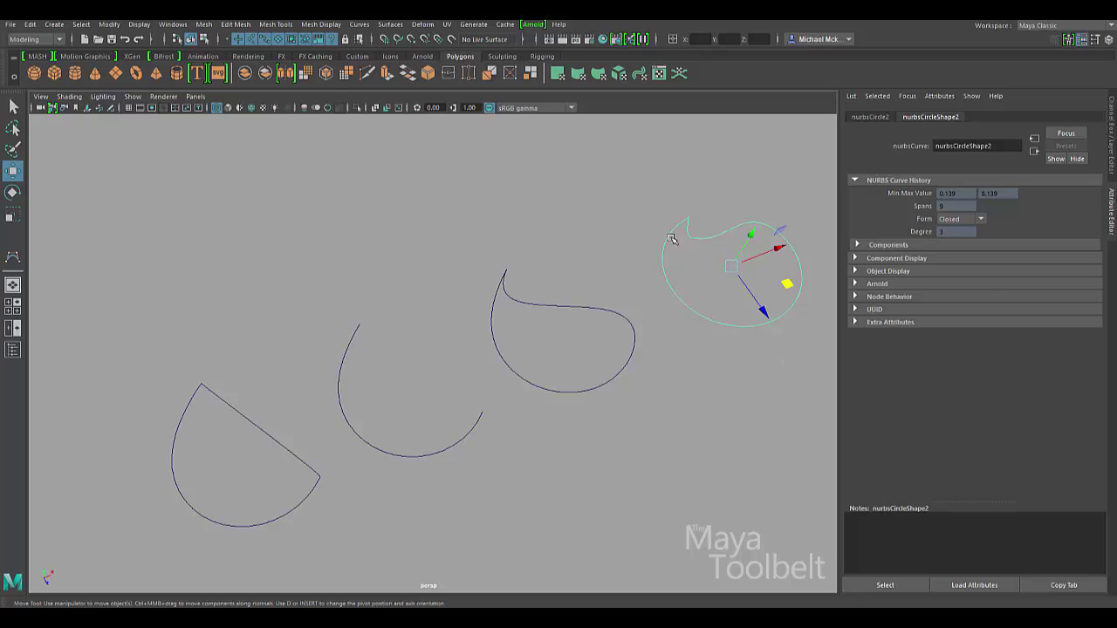
click(551, 299)
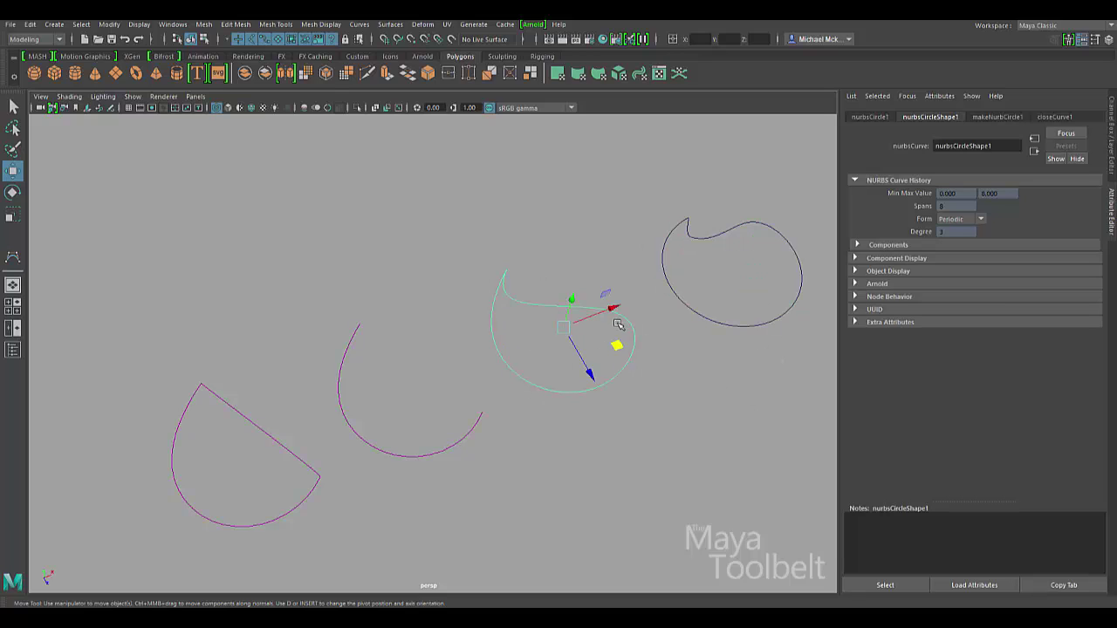
click(709, 318)
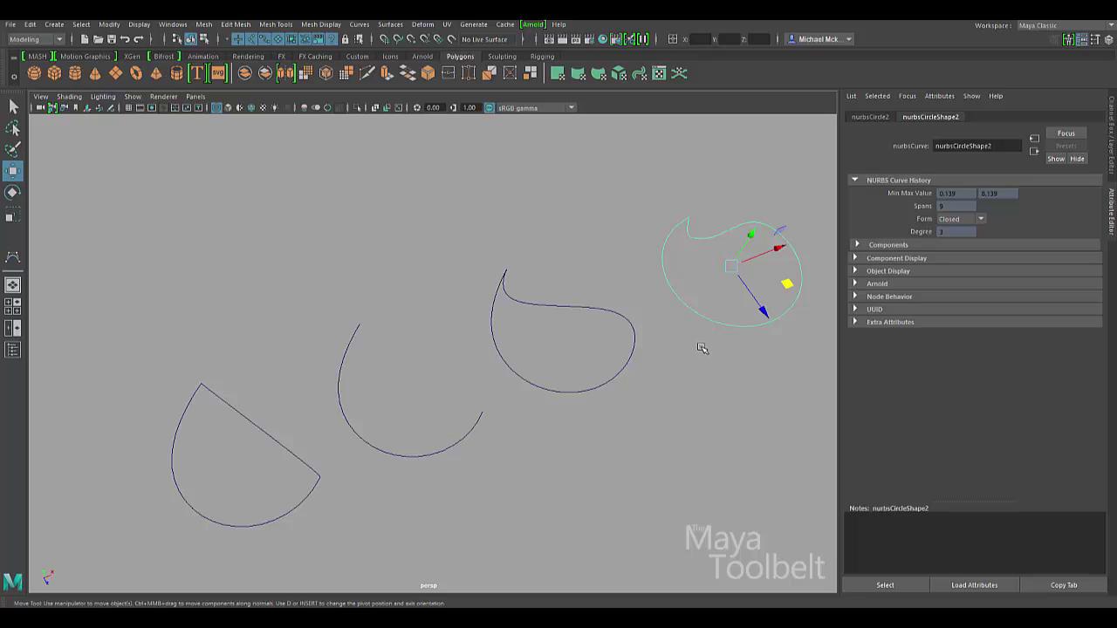
Start a new empty scene and show the grid
click(644, 391)
alt+drag(594, 431, 556, 396)
drag(148, 186, 694, 432)
click(613, 417)
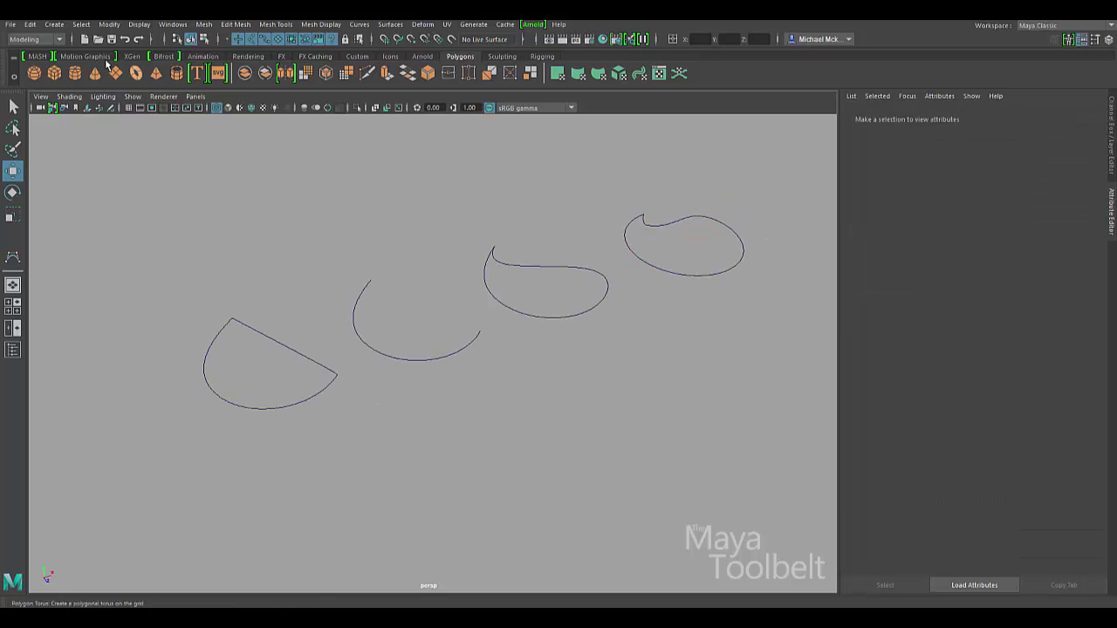
click(85, 38)
click(542, 317)
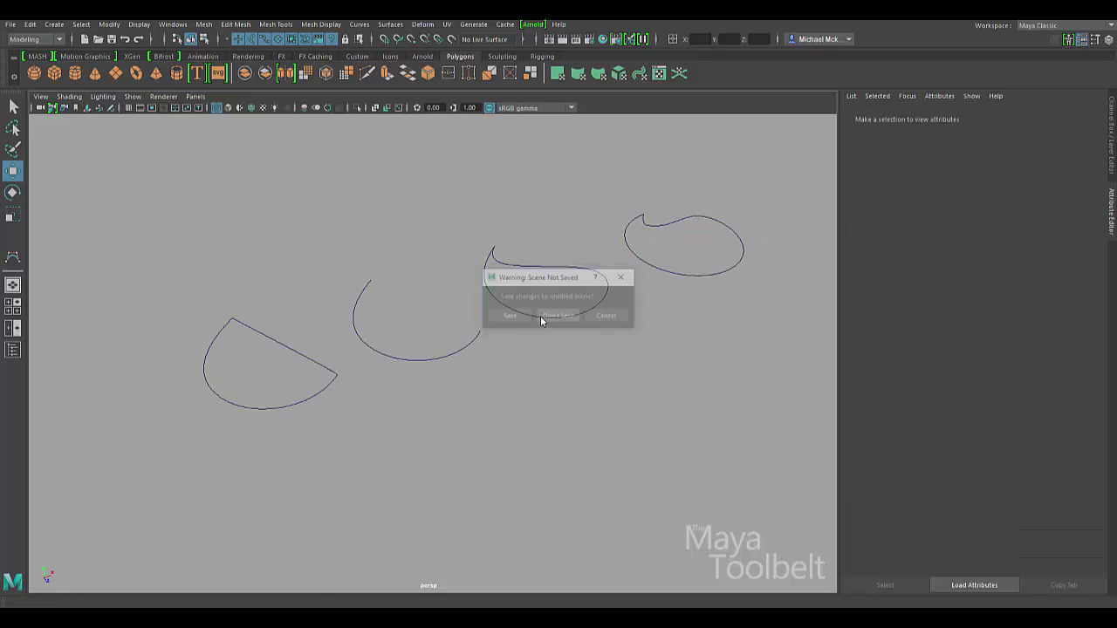
click(129, 107)
alt+right_drag(492, 347, 616, 384)
Create a NURBS circle at the origin
click(359, 24)
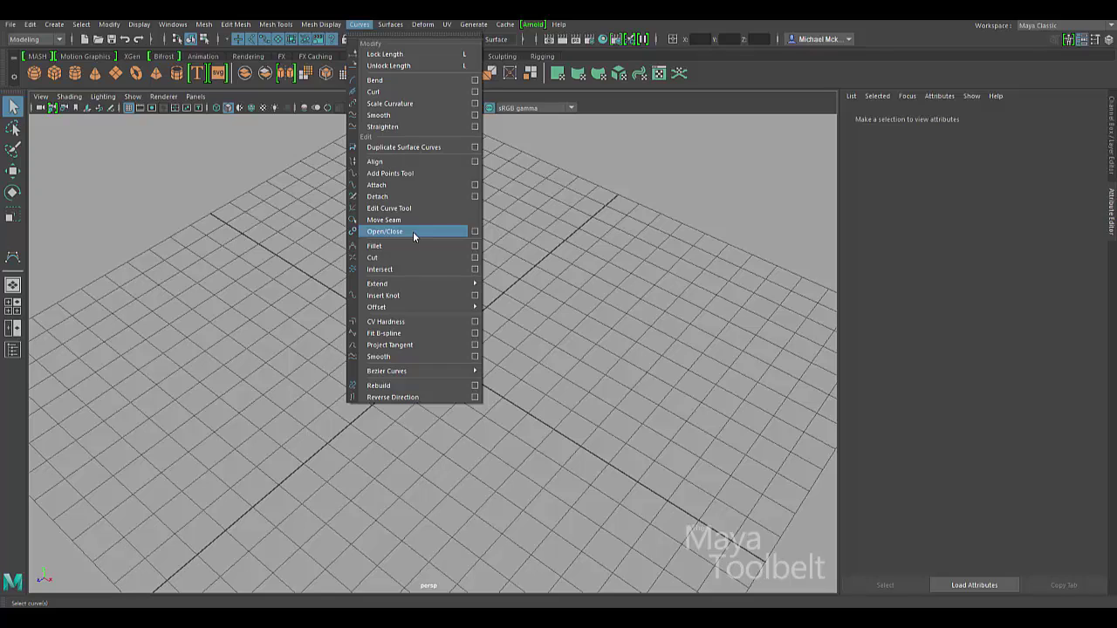
click(530, 284)
click(55, 25)
mouse_move(129, 51)
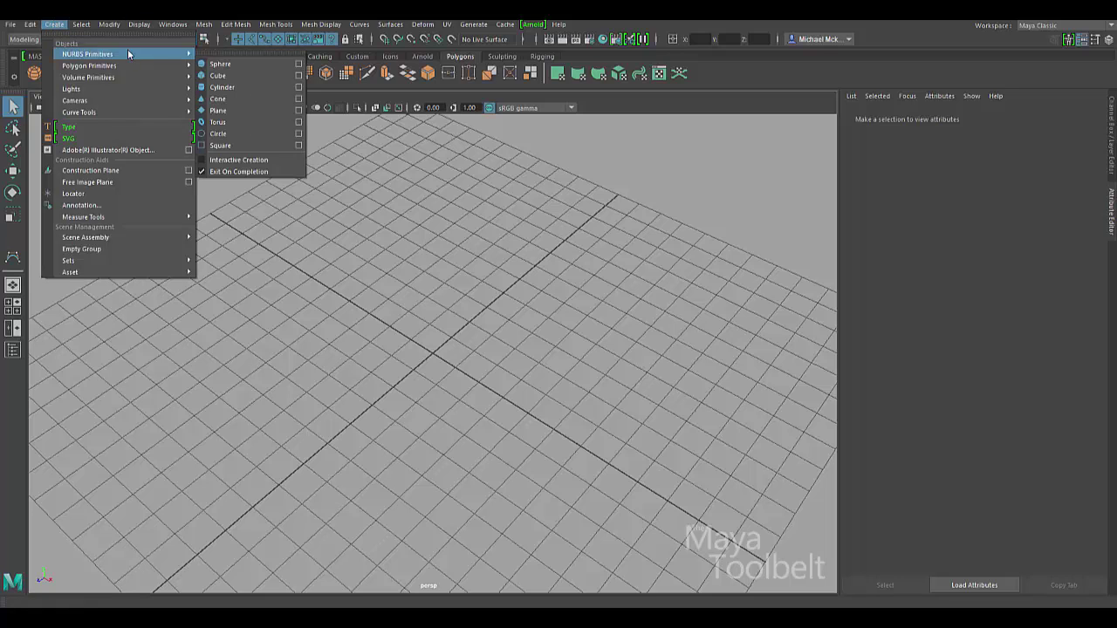
click(243, 137)
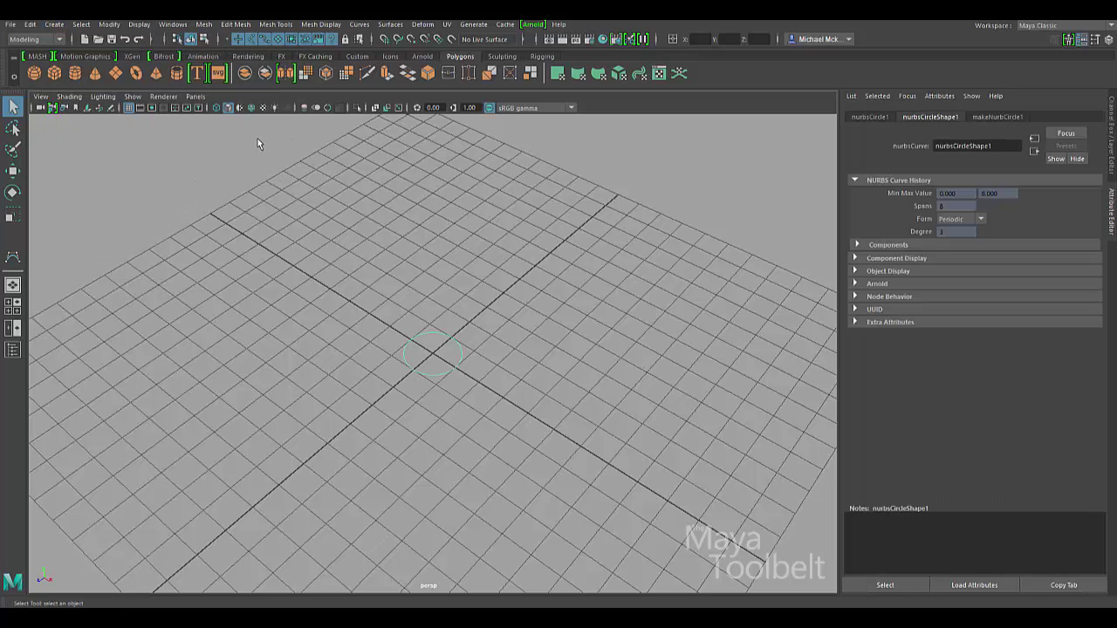
Scale the circle up uniformly to several times its size and hide the grid
key(r)
drag(433, 353, 602, 363)
click(129, 107)
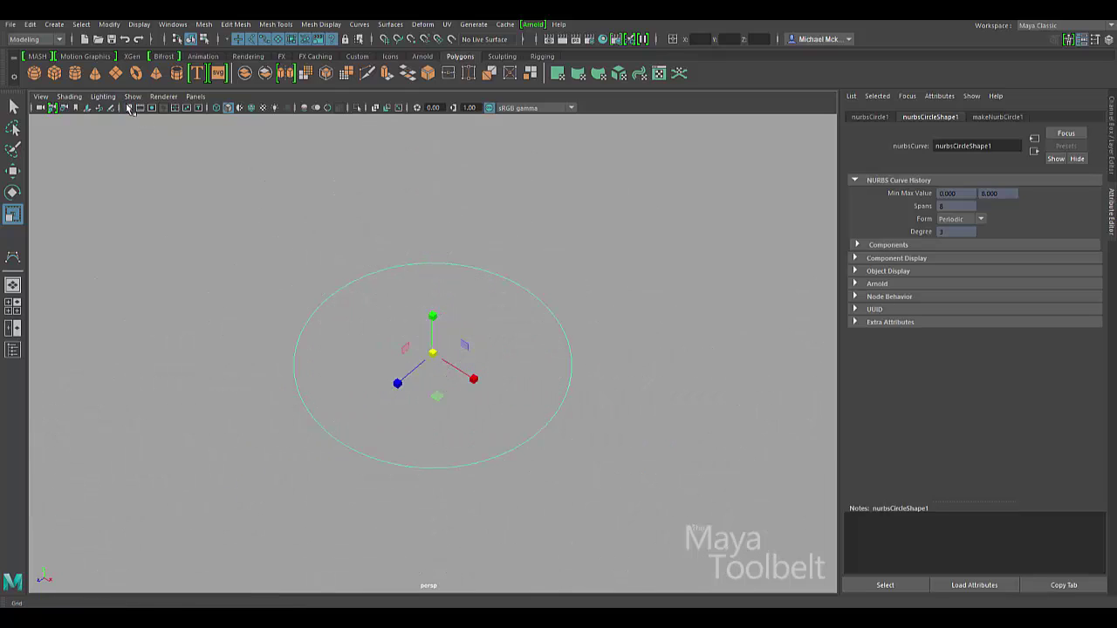
alt+drag(574, 274, 614, 277)
alt+right_drag(614, 276, 671, 313)
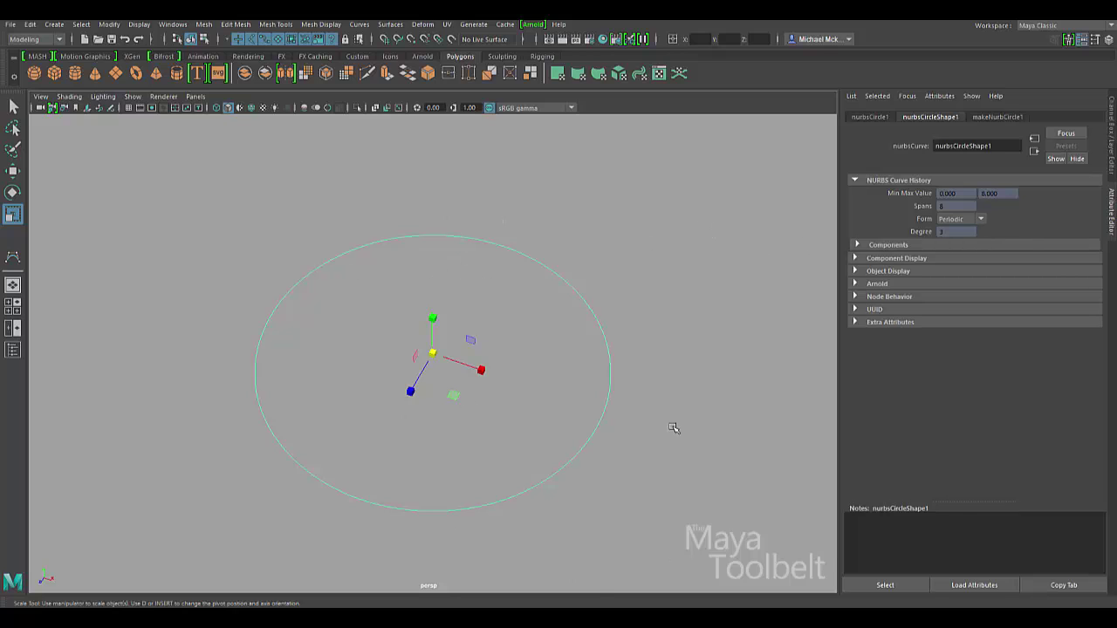
Try moving one of the circle's control vertices, undo the move and return to object mode
right_drag(586, 297, 630, 277)
click(505, 233)
click(607, 303)
key(w)
middle_drag(638, 343, 653, 288)
key(ctrl+z)
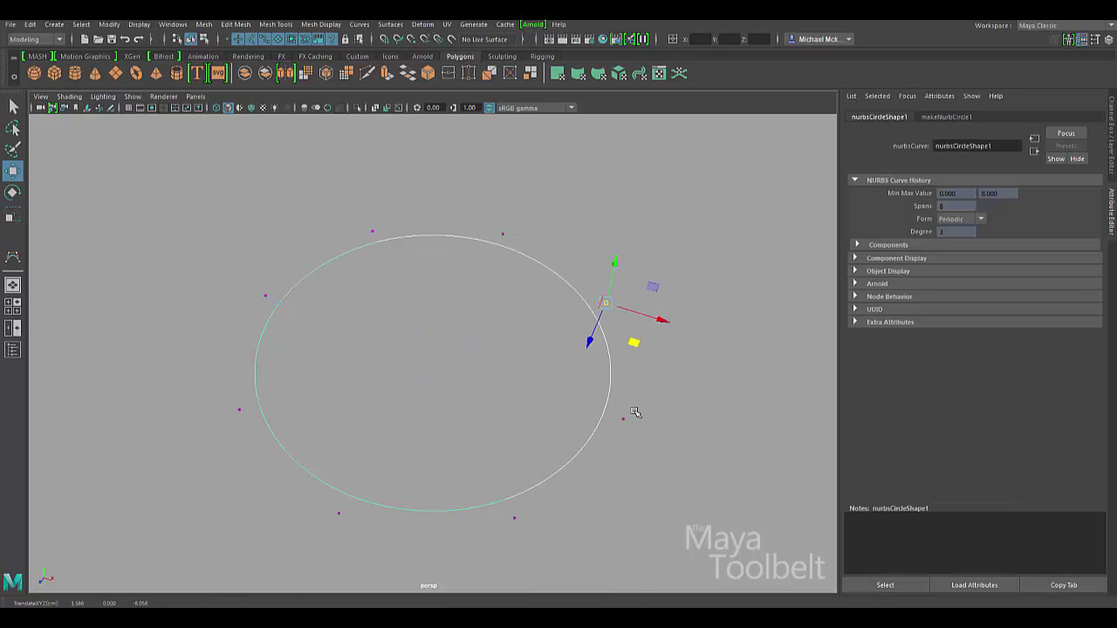
click(190, 39)
click(190, 39)
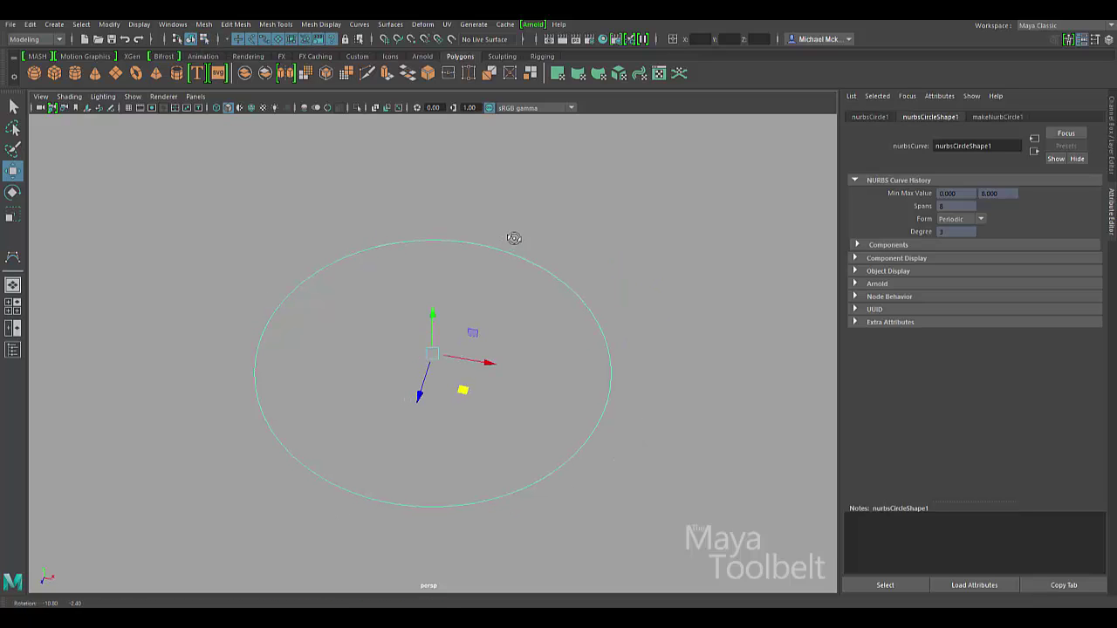
Apply Open/Close to the circle and move the resulting open curve off to one side of the original
click(359, 24)
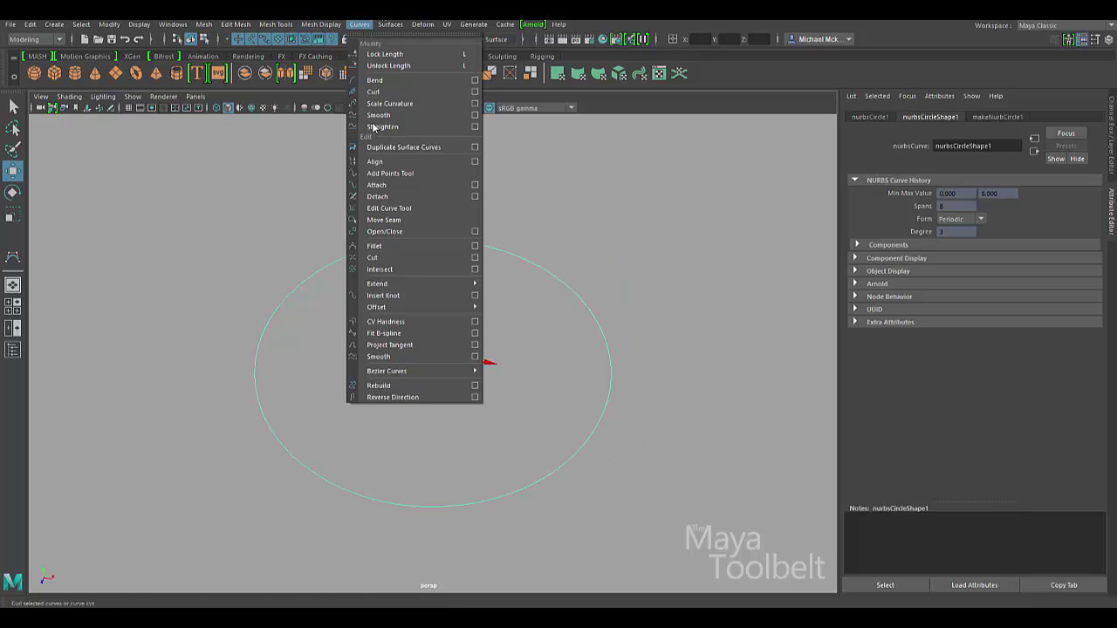
click(393, 234)
alt+drag(531, 282, 516, 356)
middle_drag(472, 387, 190, 310)
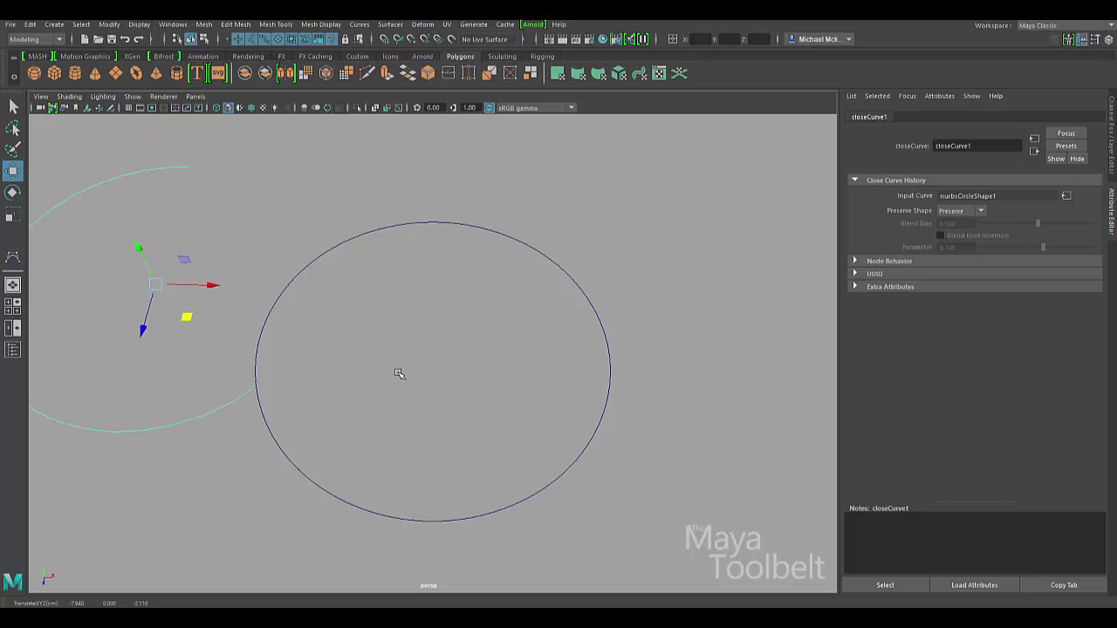
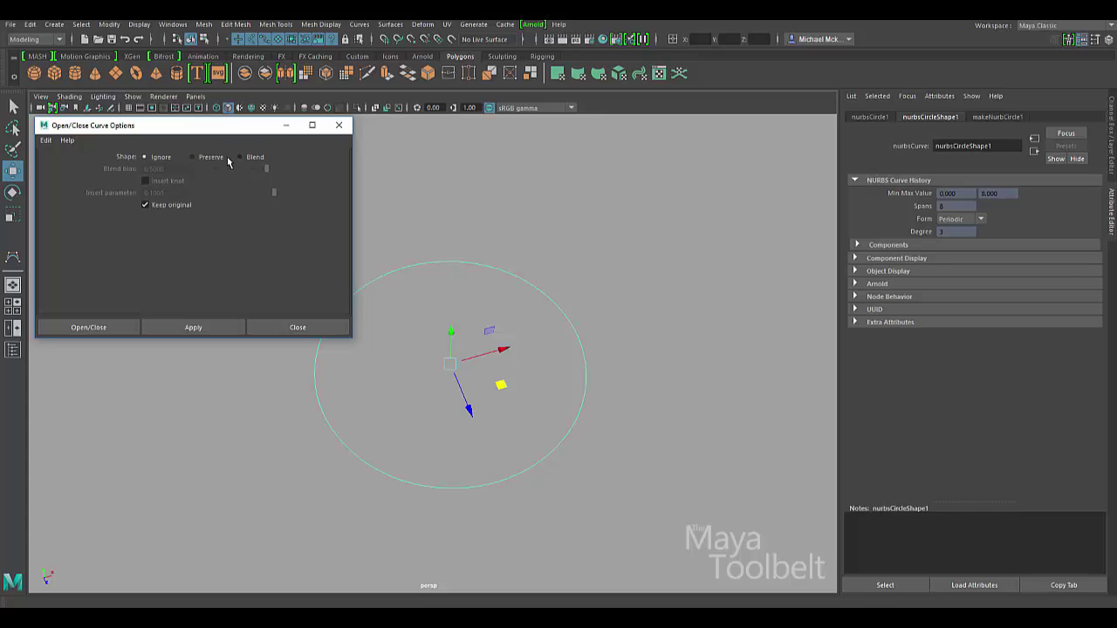
Open the circle with Shape set to Ignore and Keep original enabled, and undo a trial move of the opened copy
click(202, 327)
alt+drag(634, 374, 654, 329)
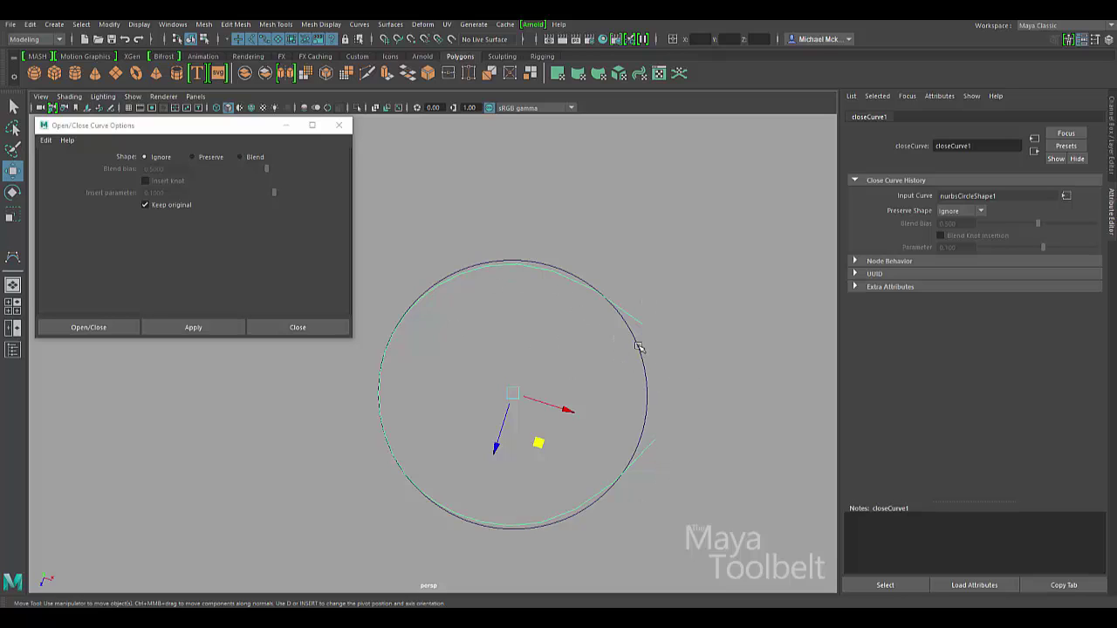
alt+middle_drag(646, 362, 621, 348)
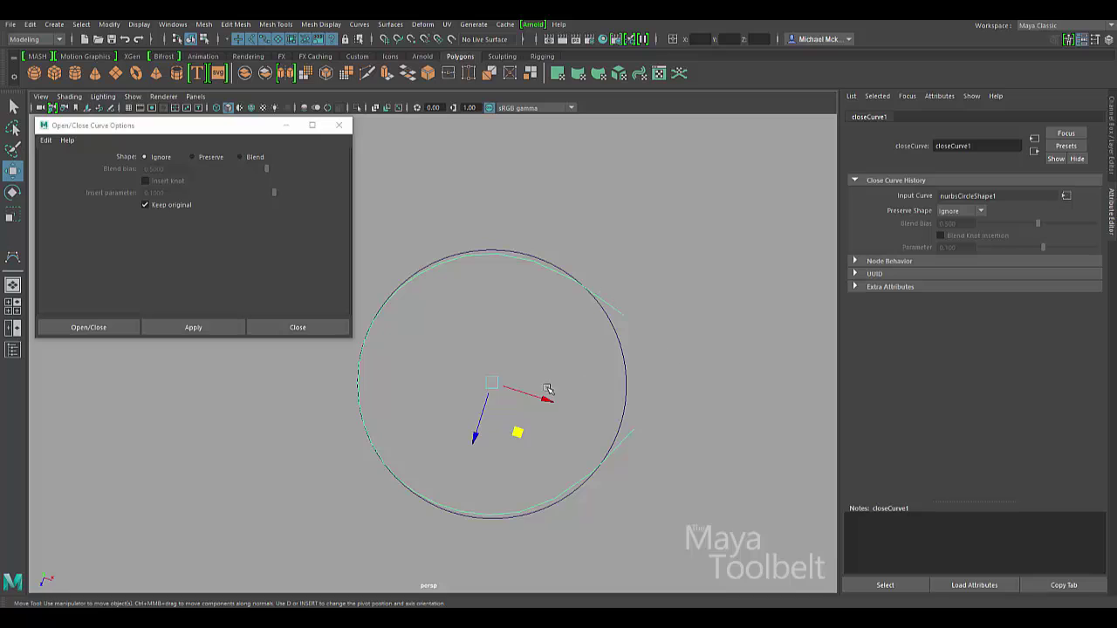
drag(516, 436, 637, 326)
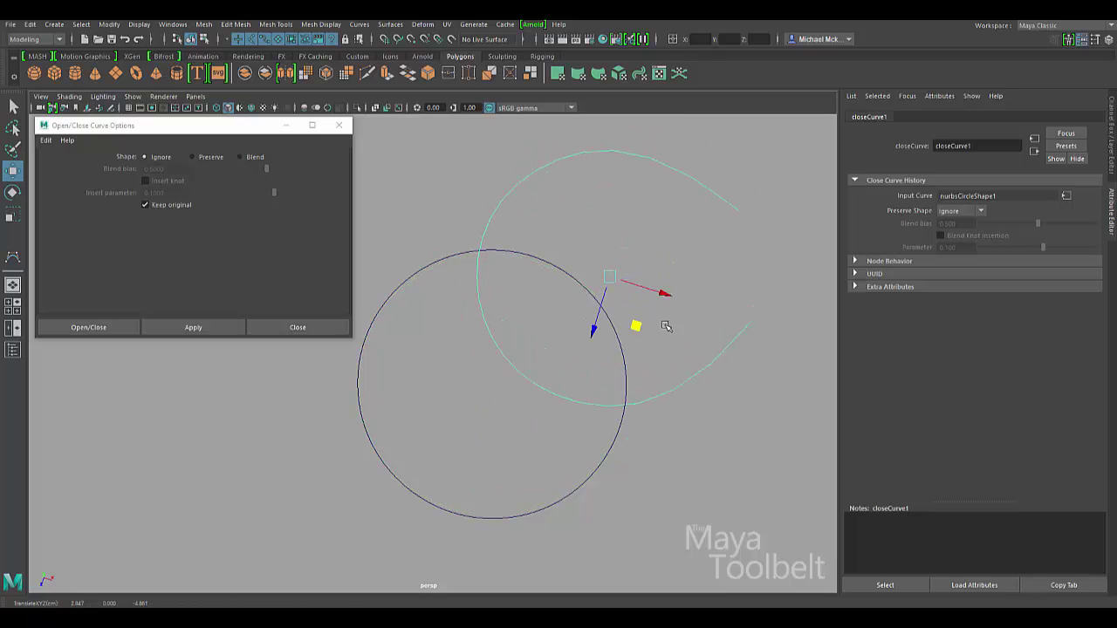
key(ctrl+z)
Move the opened curve aside until it lies clear of the original circle
alt+drag(661, 413, 590, 297)
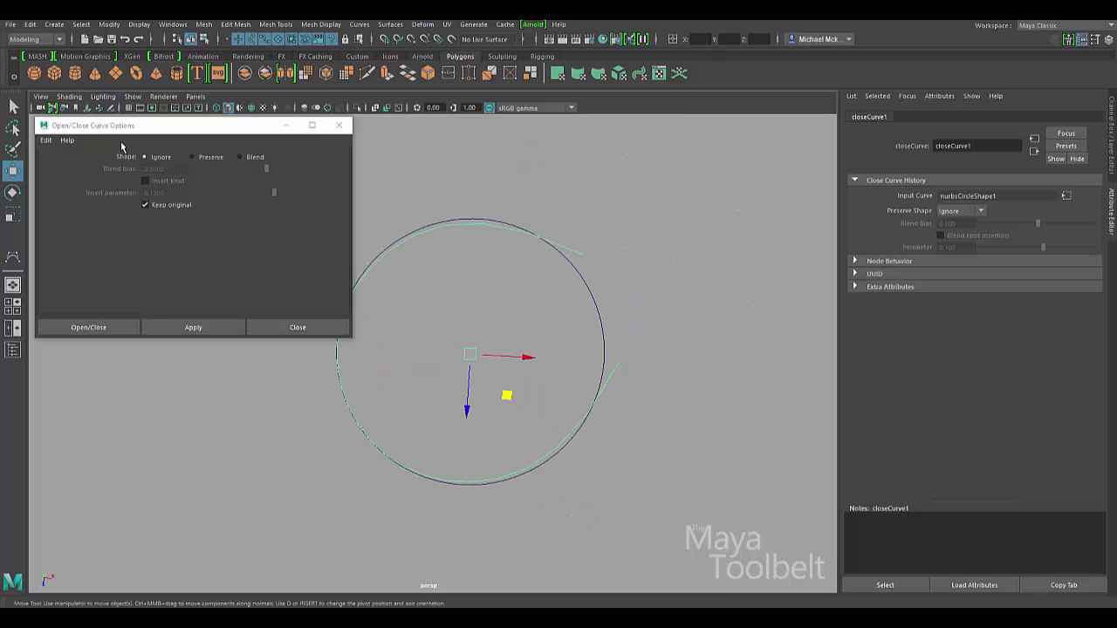
drag(506, 393, 429, 461)
click(580, 279)
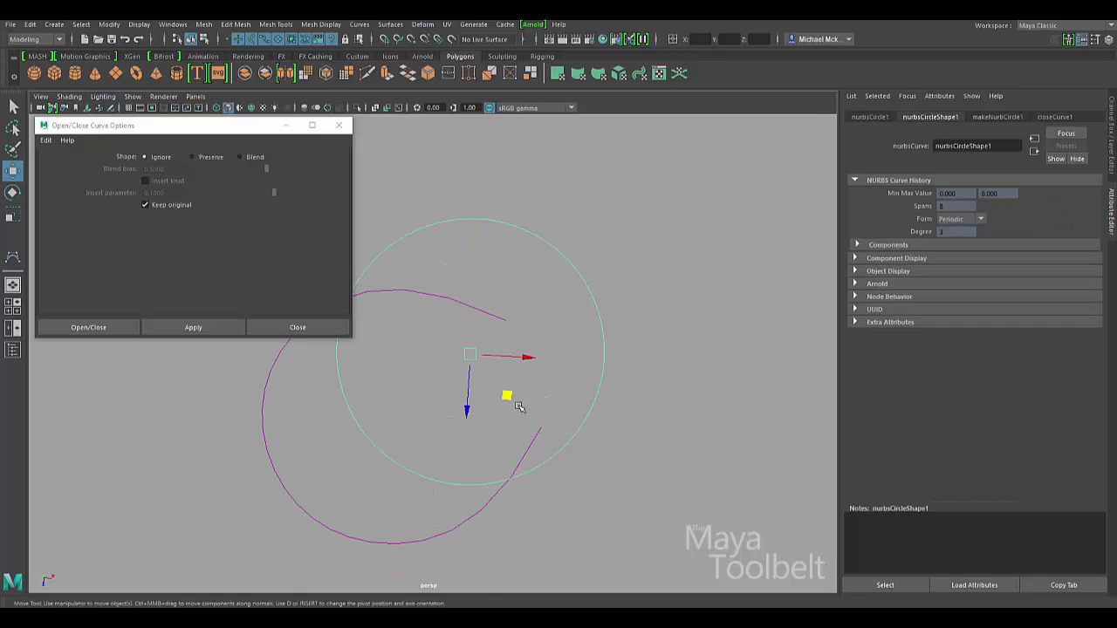
alt+middle_drag(610, 336, 646, 340)
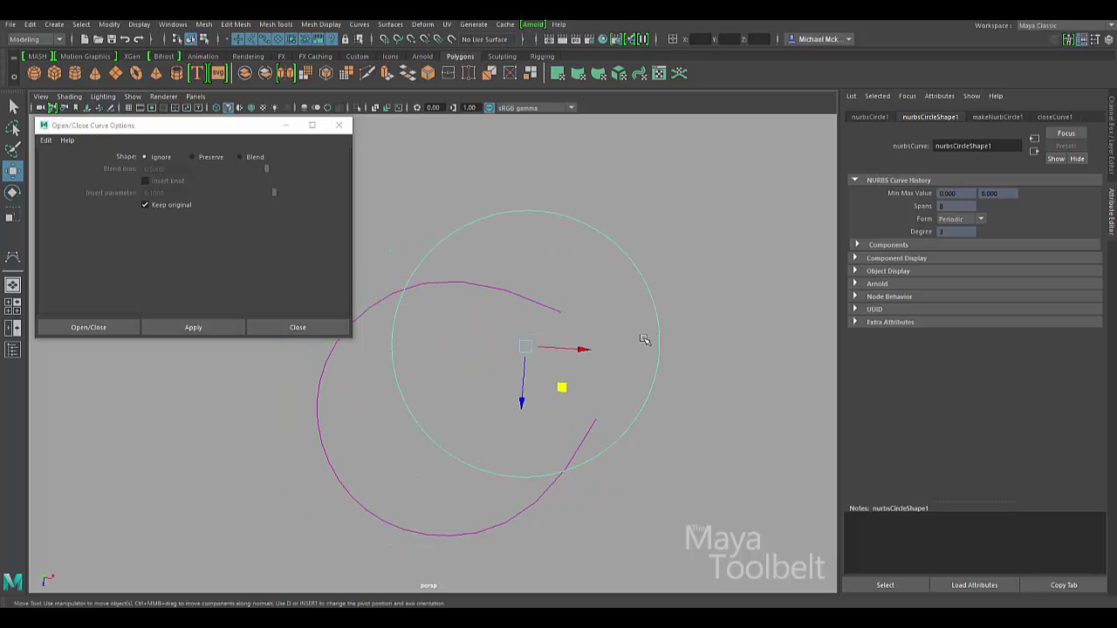
click(522, 295)
drag(486, 445, 297, 524)
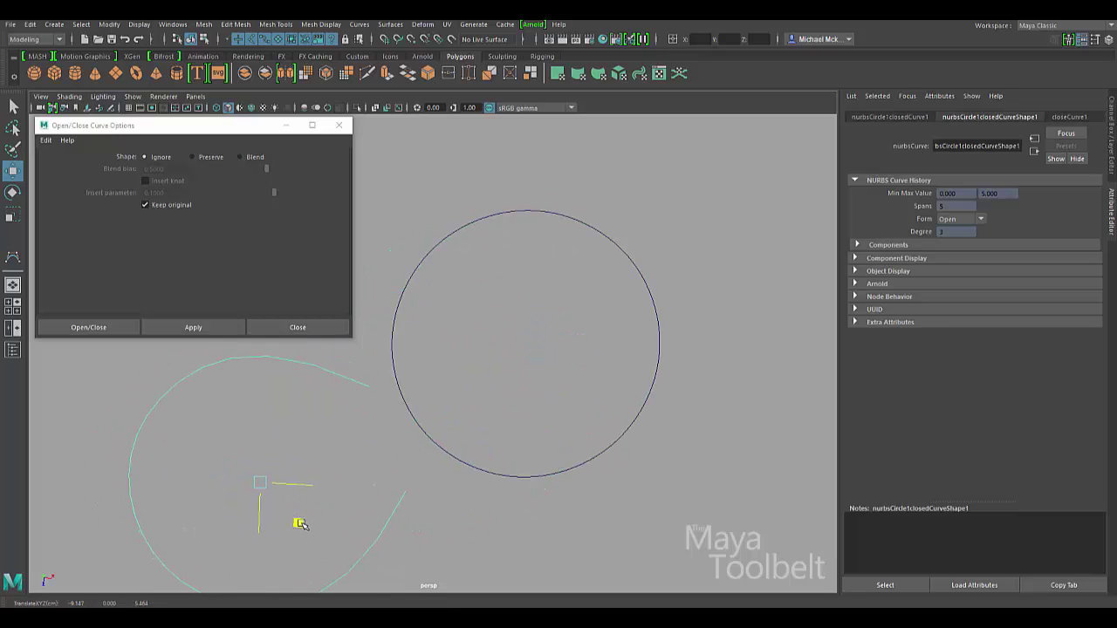
alt+middle_drag(506, 393, 561, 391)
scroll(559, 388, down, 1)
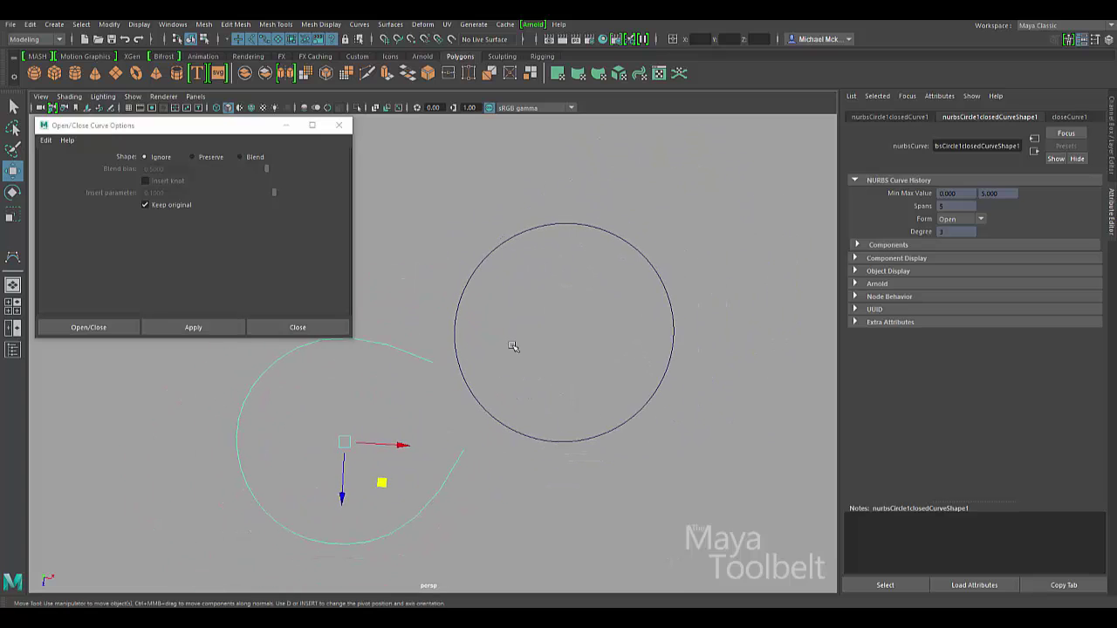
Try moving one of the circle's control vertices inward and undo the move
click(552, 226)
right_click(551, 228)
click(483, 227)
drag(542, 204, 617, 366)
key(ctrl+z)
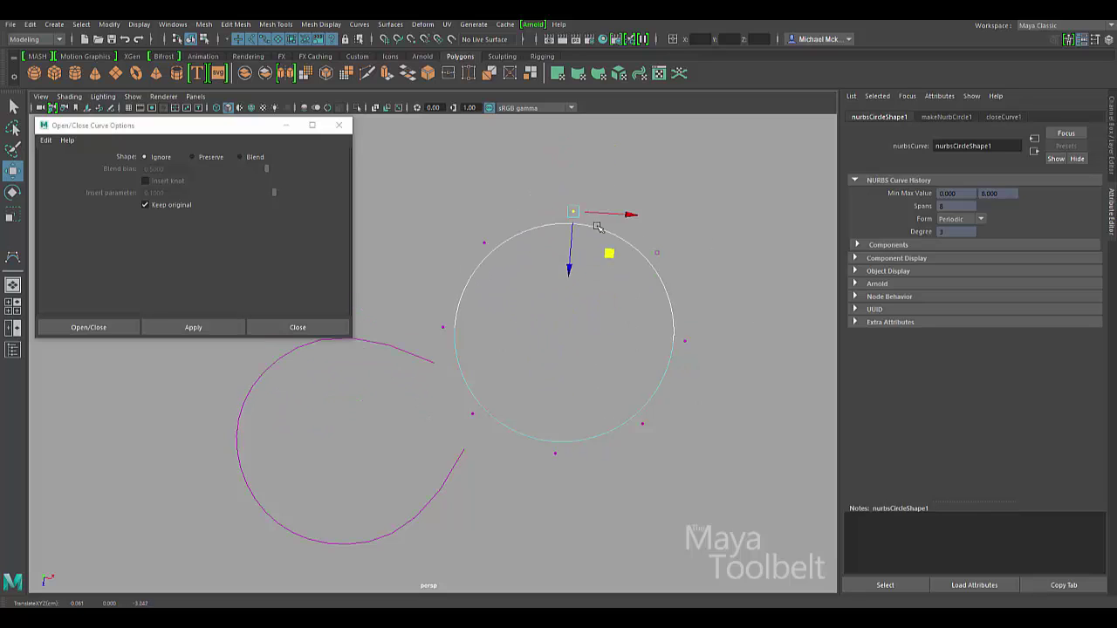
Delete the opened copy, keeping only the original circle
click(392, 342)
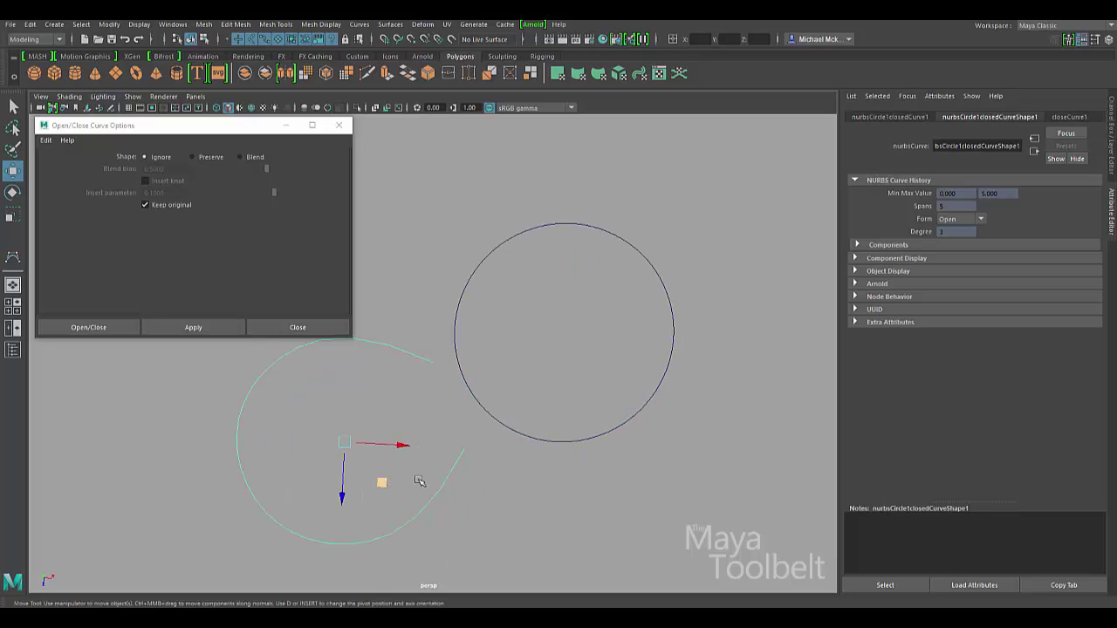
drag(419, 481, 574, 386)
click(728, 506)
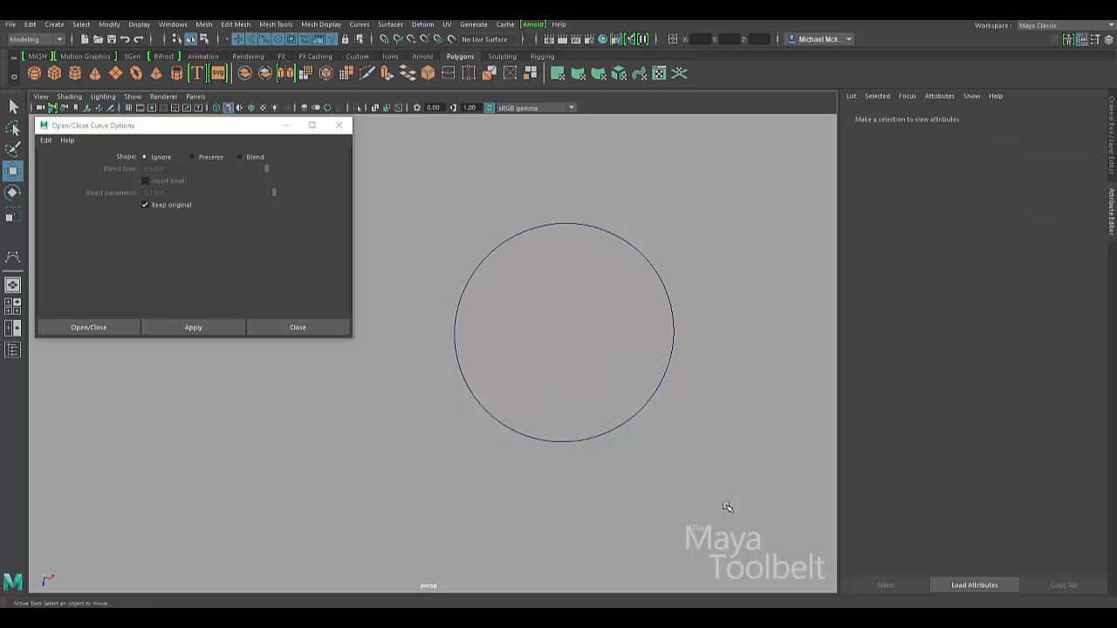
Open the circle with Shape set to Preserve, moving the opened copy aside for comparison before deleting it
click(623, 237)
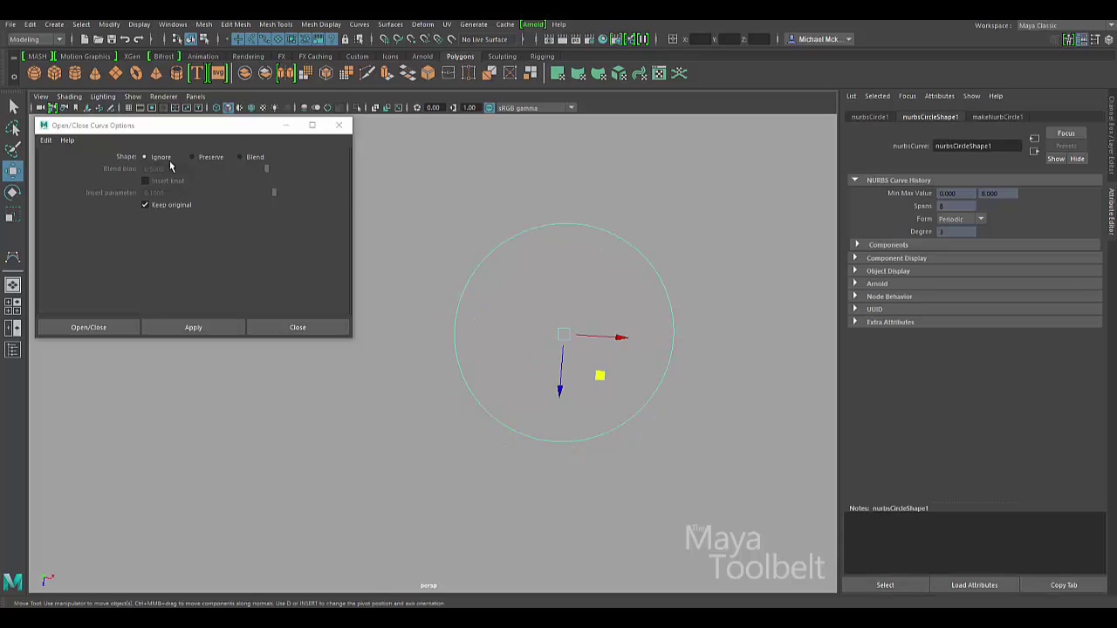
click(210, 157)
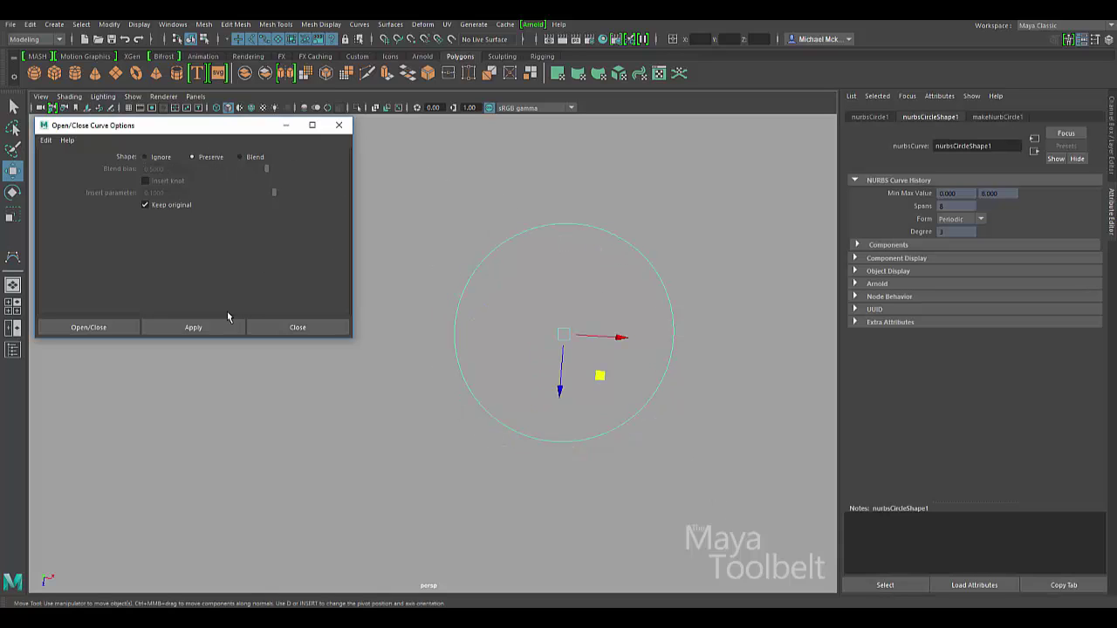
click(220, 325)
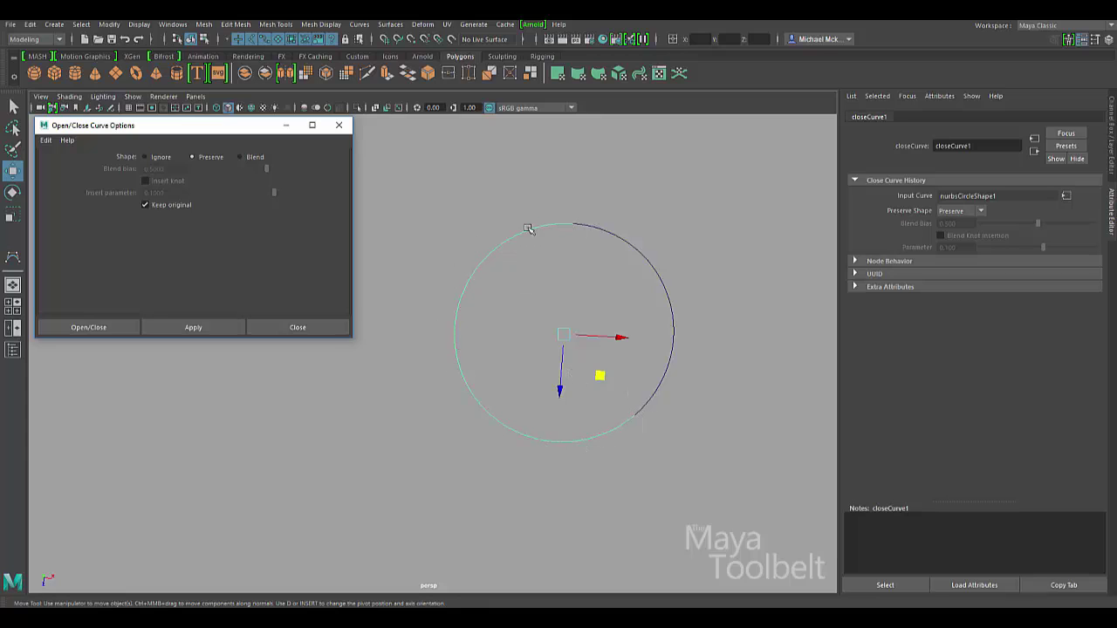
drag(601, 373, 405, 503)
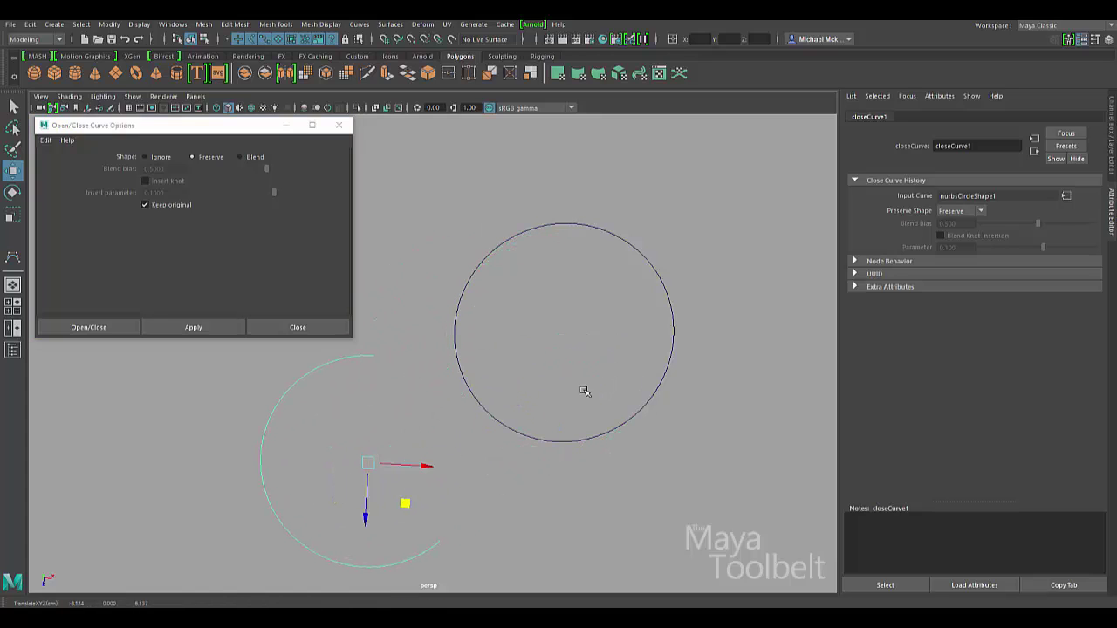
key(Delete)
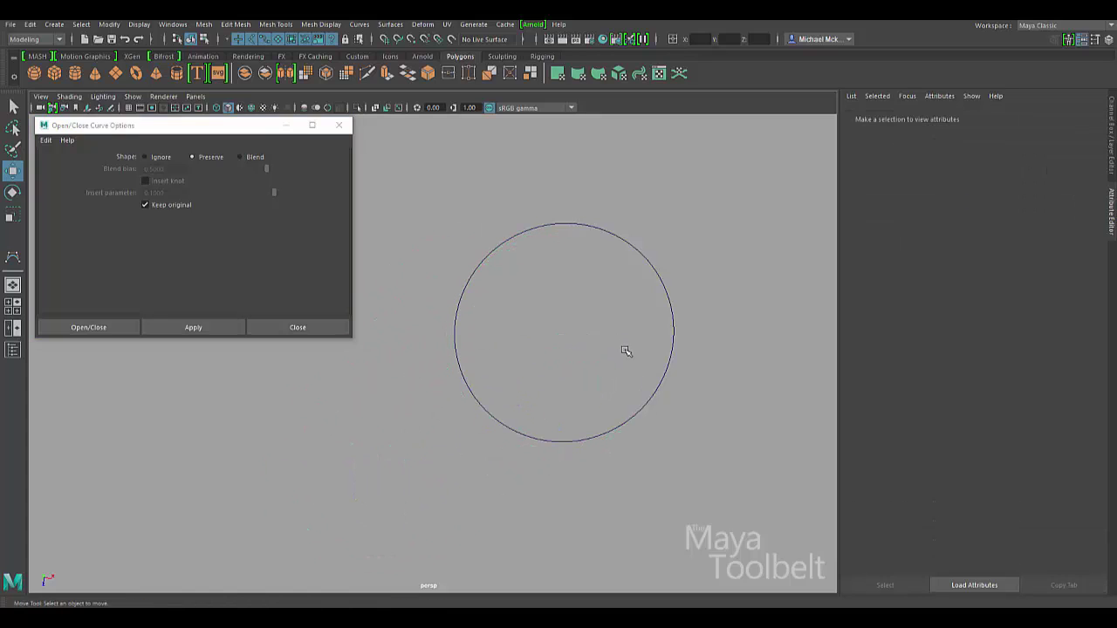
Set the Open/Close shape option to Blend and try Insert knot, turning it off again
click(241, 158)
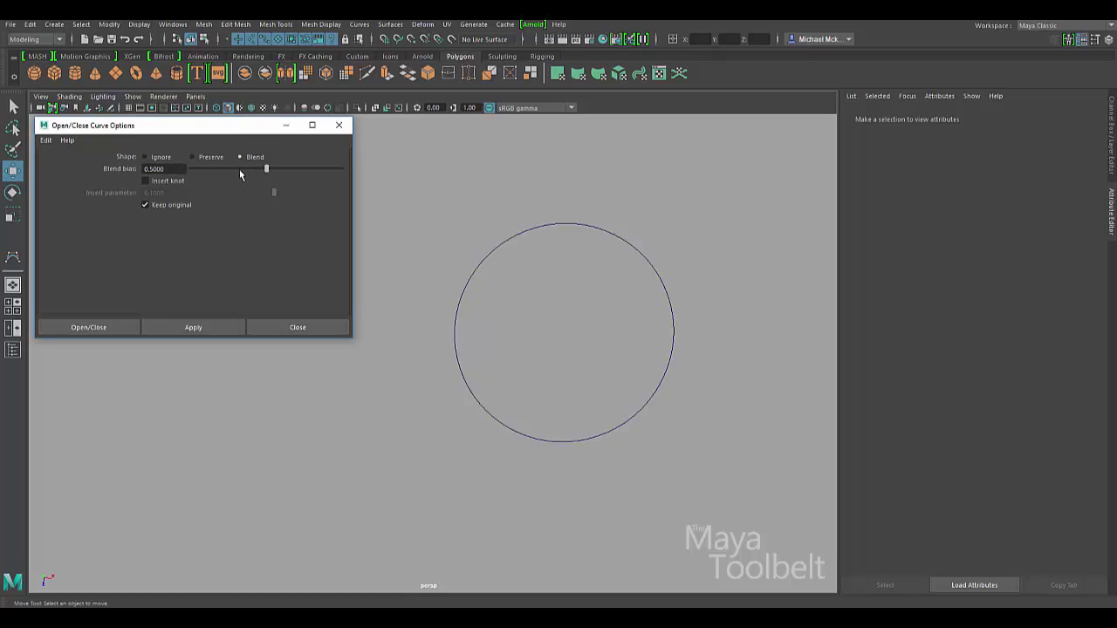
click(147, 181)
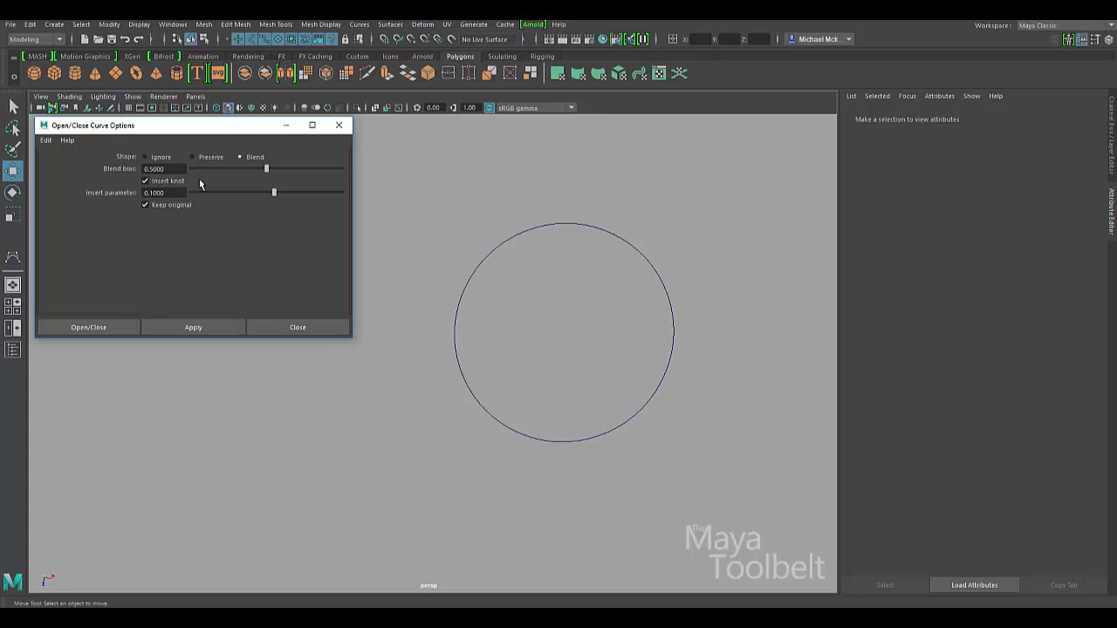
click(146, 180)
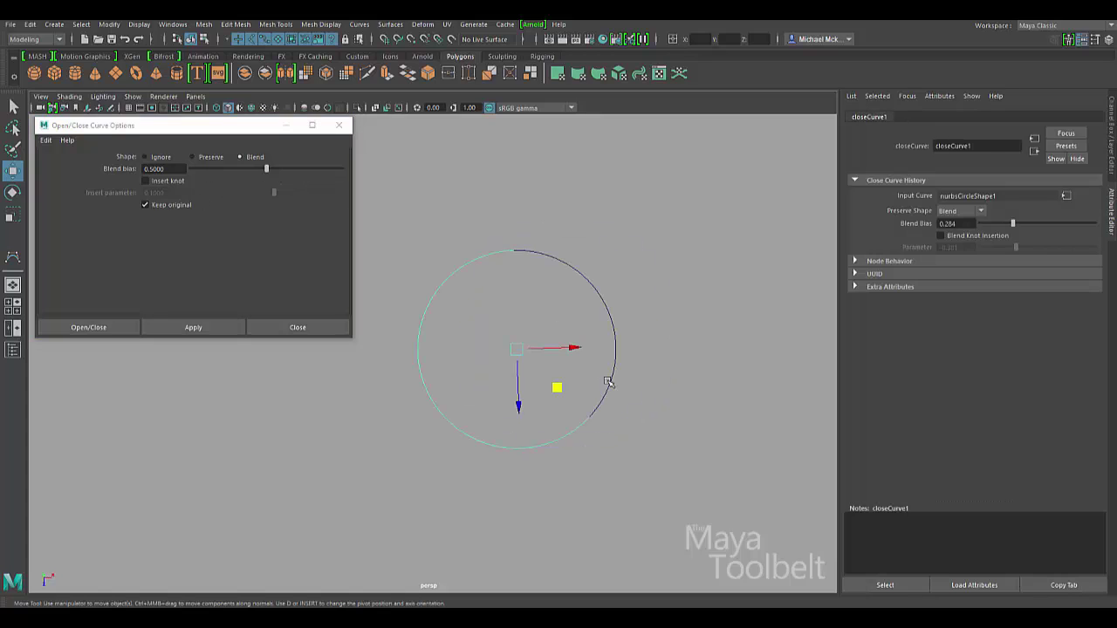
Delete the circle and draw a CV curve with eleven points around a rounded, irregular outline, leaving a gap between its ends
drag(704, 256, 432, 397)
key(Delete)
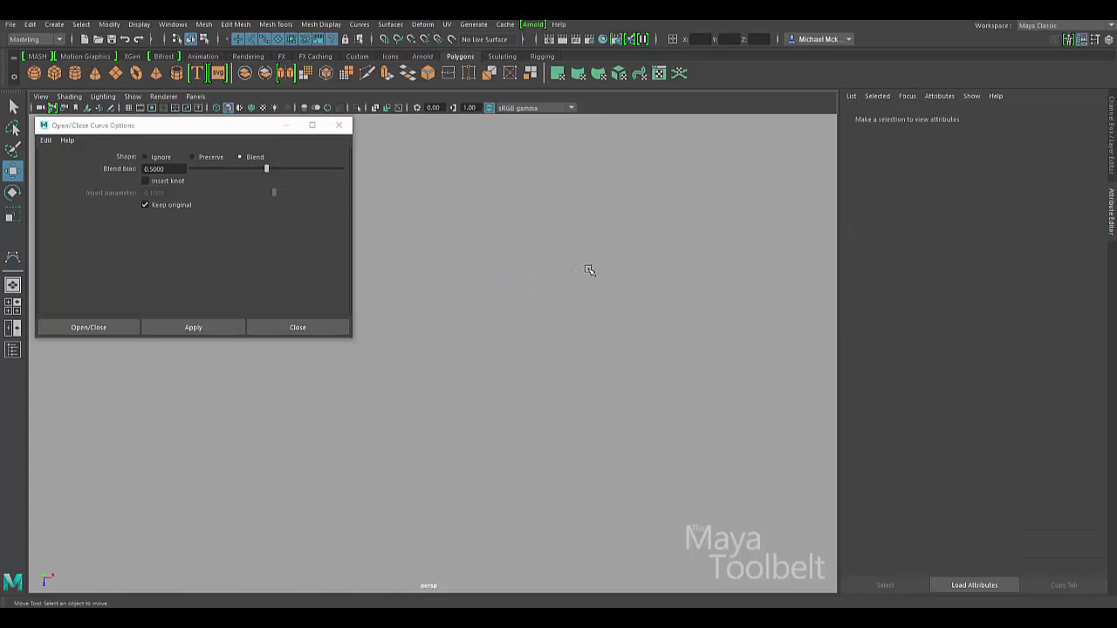
click(54, 25)
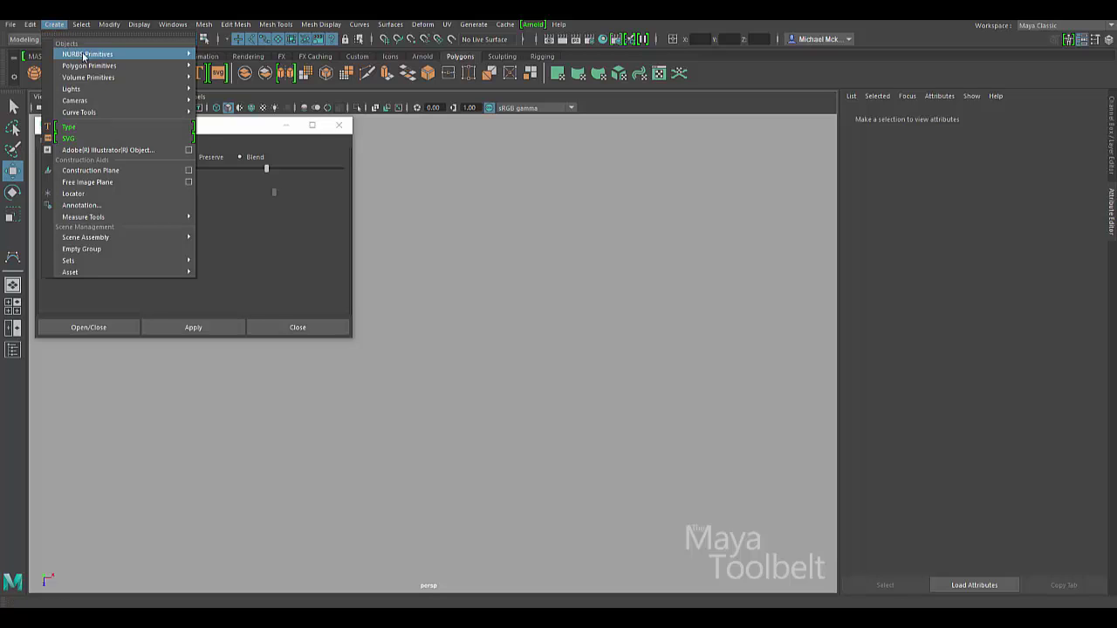
mouse_move(99, 112)
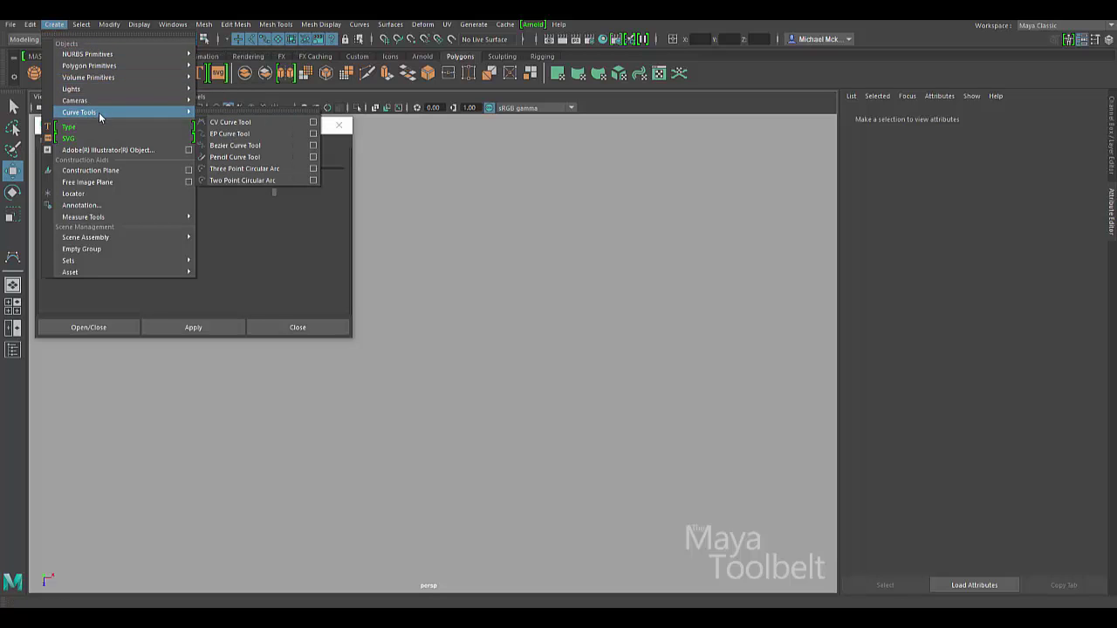
click(230, 122)
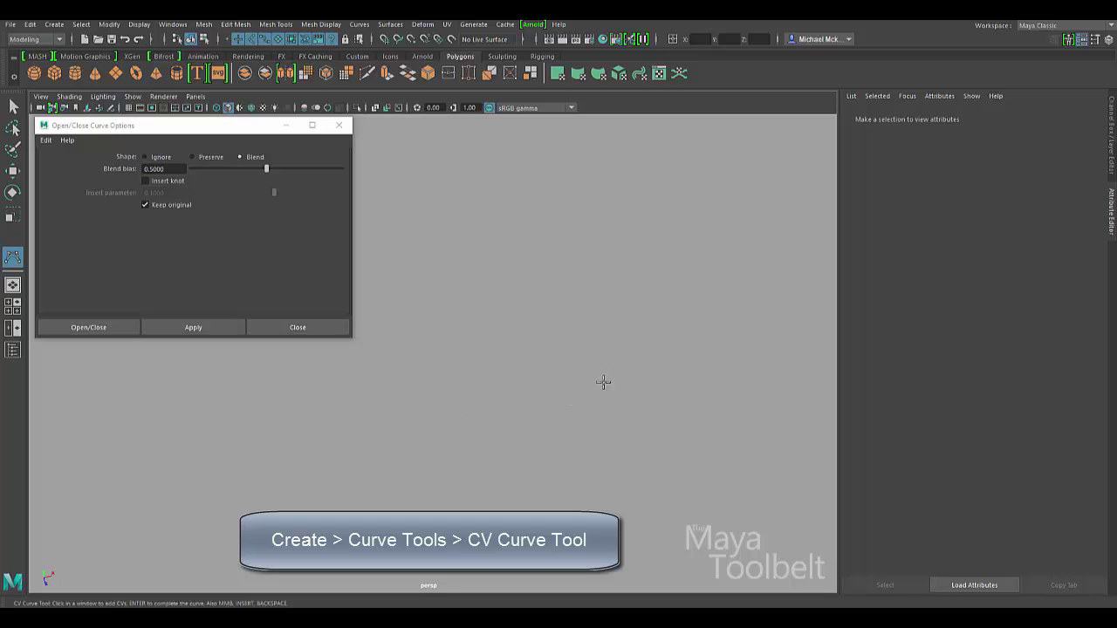
click(612, 354)
click(500, 278)
click(446, 364)
click(372, 406)
click(255, 391)
click(250, 487)
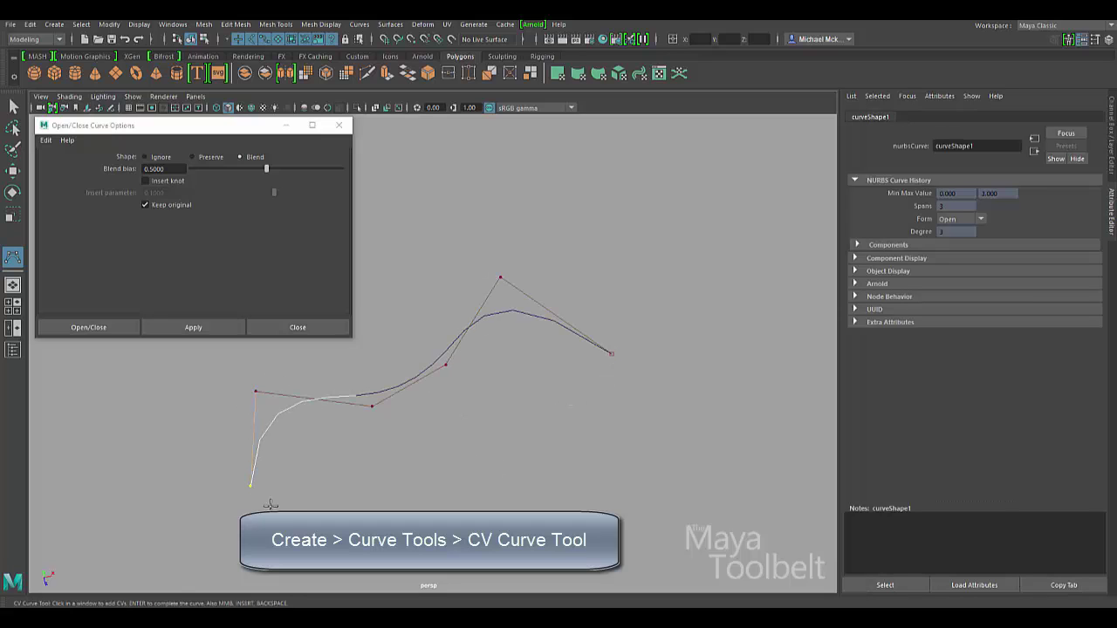
click(314, 533)
click(537, 556)
click(720, 541)
click(736, 449)
click(724, 413)
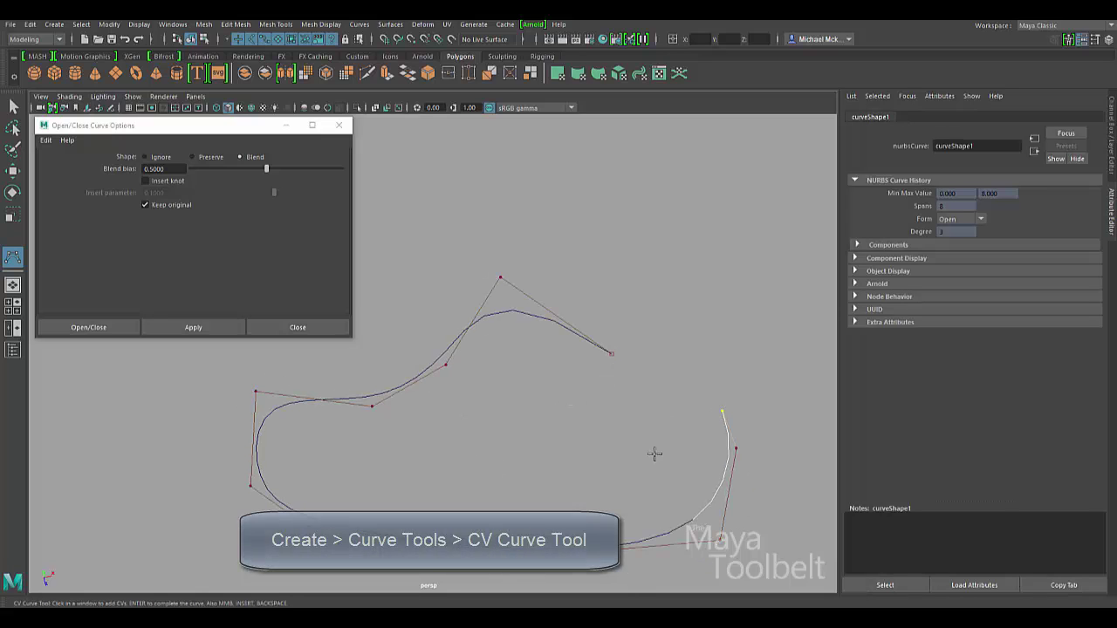
key(w)
Try closing the drawn curve with Shape set to Ignore, compare it with the original, and undo the closing
alt+drag(610, 439, 548, 420)
click(619, 419)
drag(528, 329, 577, 424)
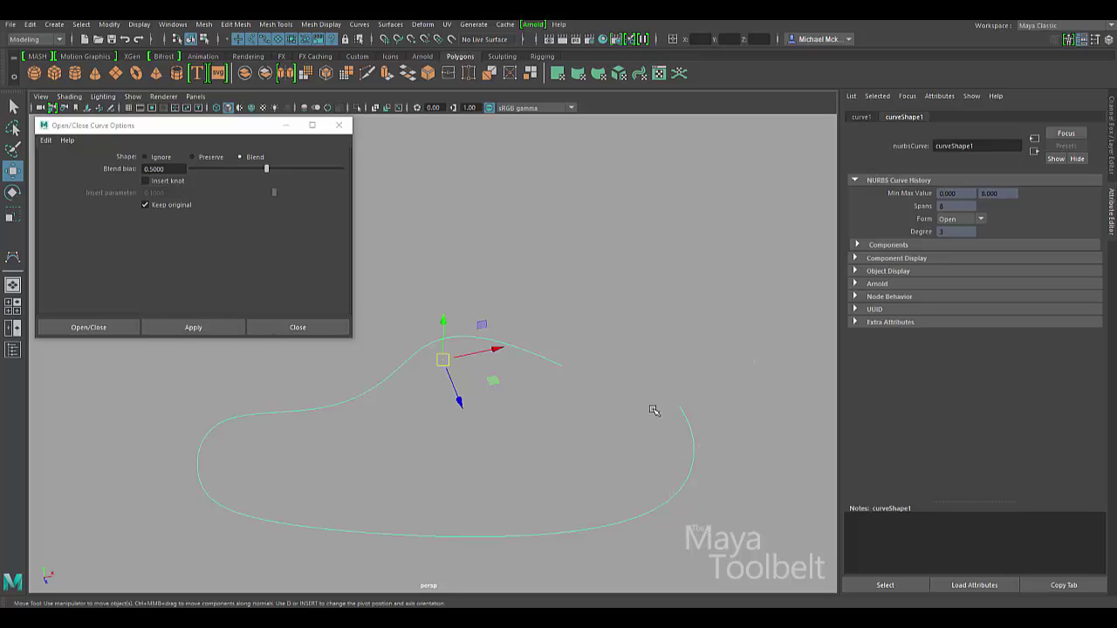
click(157, 157)
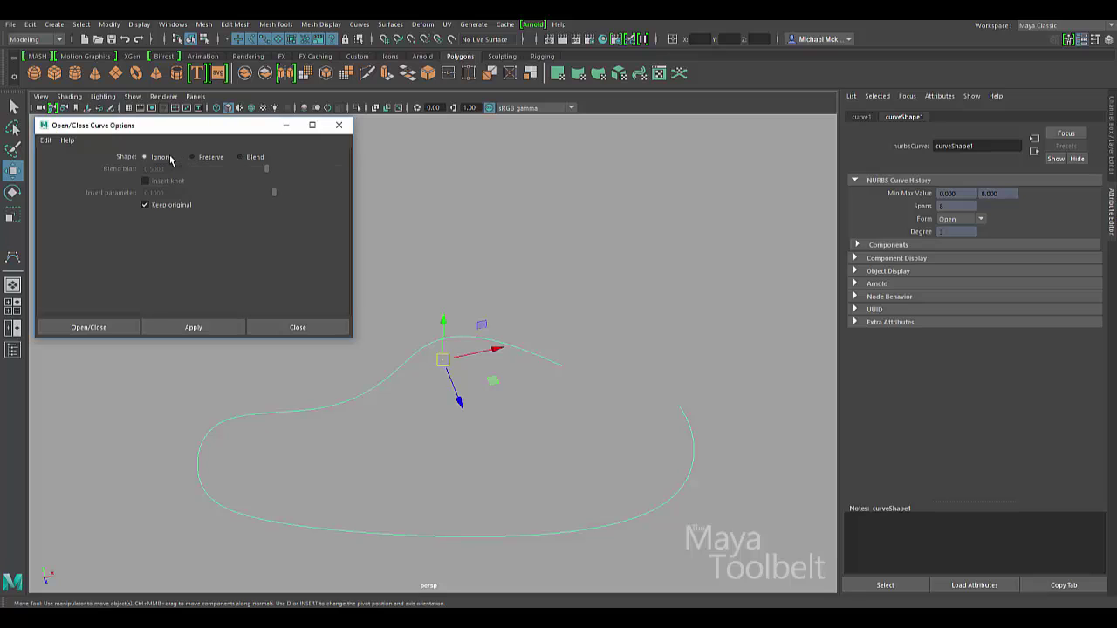
click(193, 328)
mouse_move(672, 432)
alt+mouse_down()
mouse_move(669, 465)
mouse_move(674, 432)
alt+mouse_up()
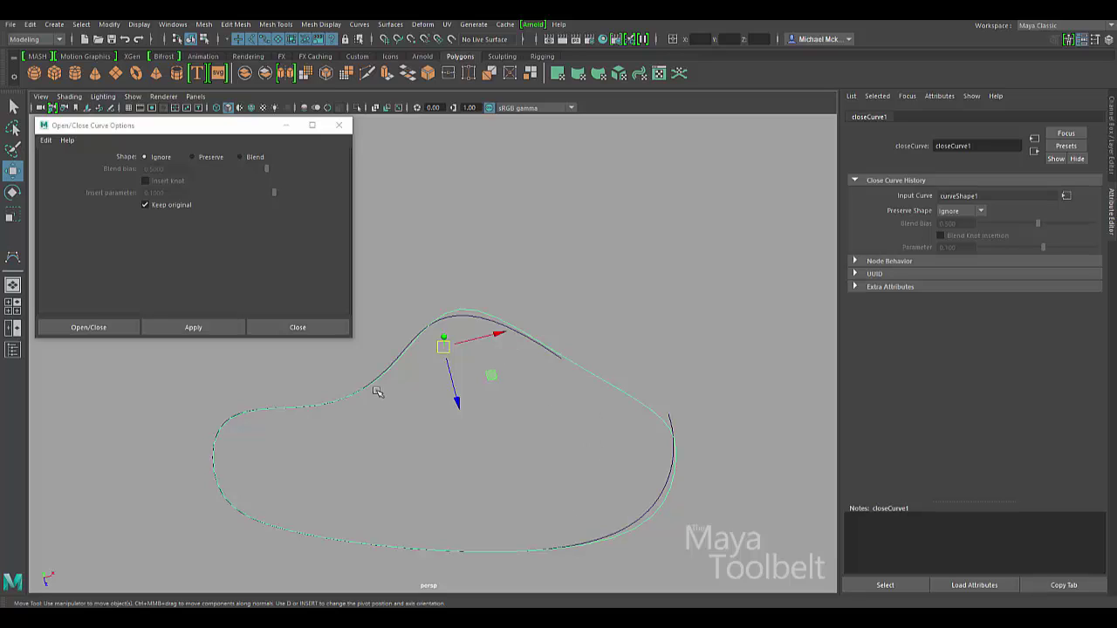
alt+drag(397, 434, 303, 445)
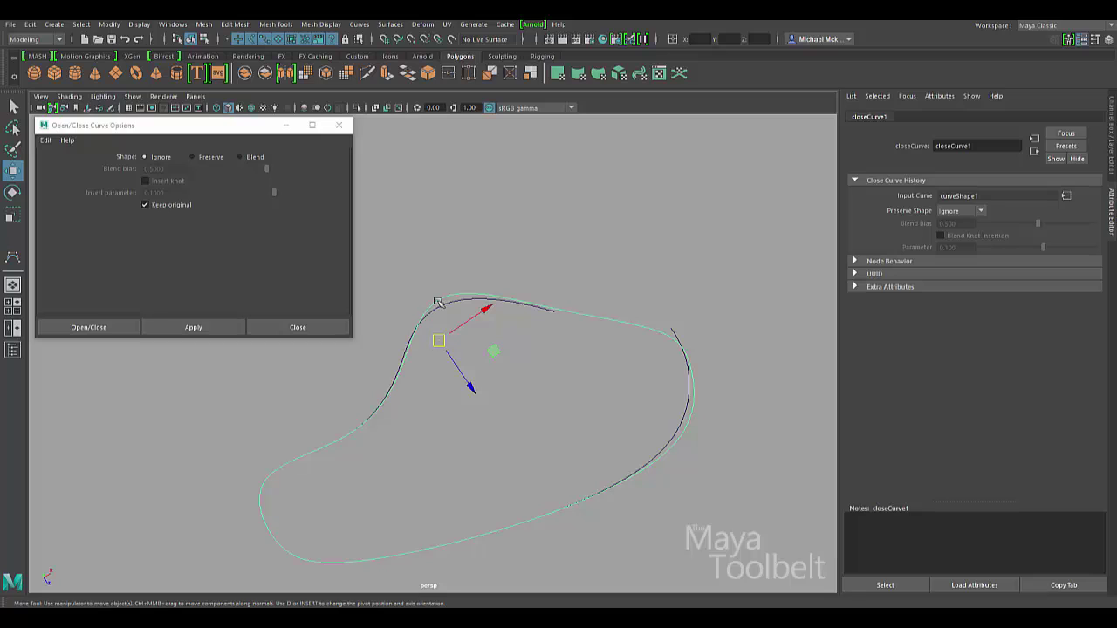
alt+drag(555, 373, 541, 368)
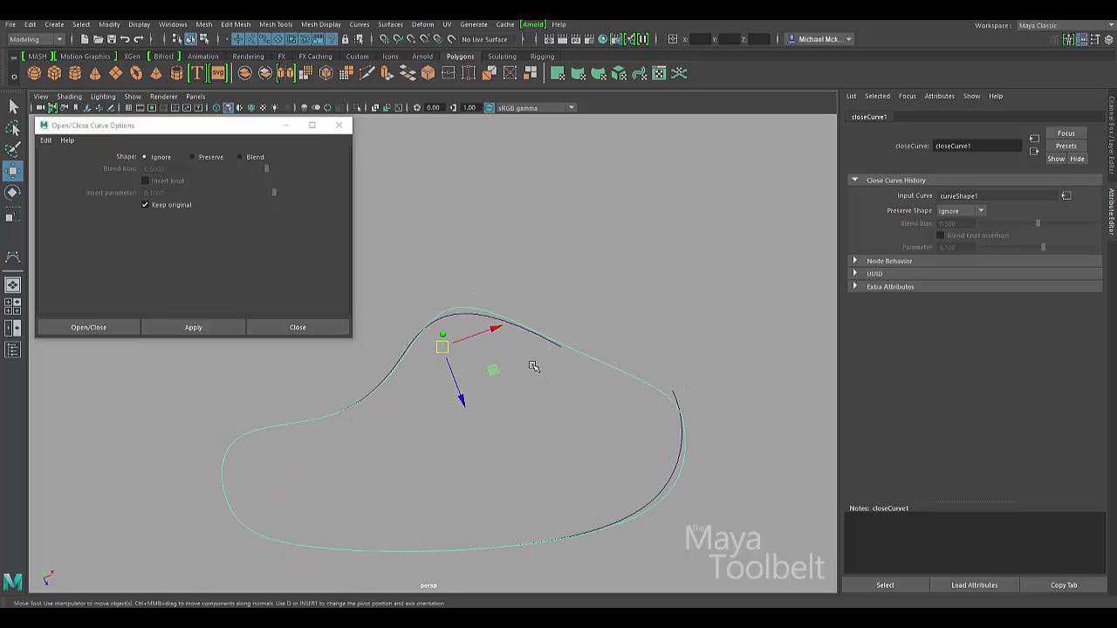
key(ctrl+z)
key(ctrl+z)
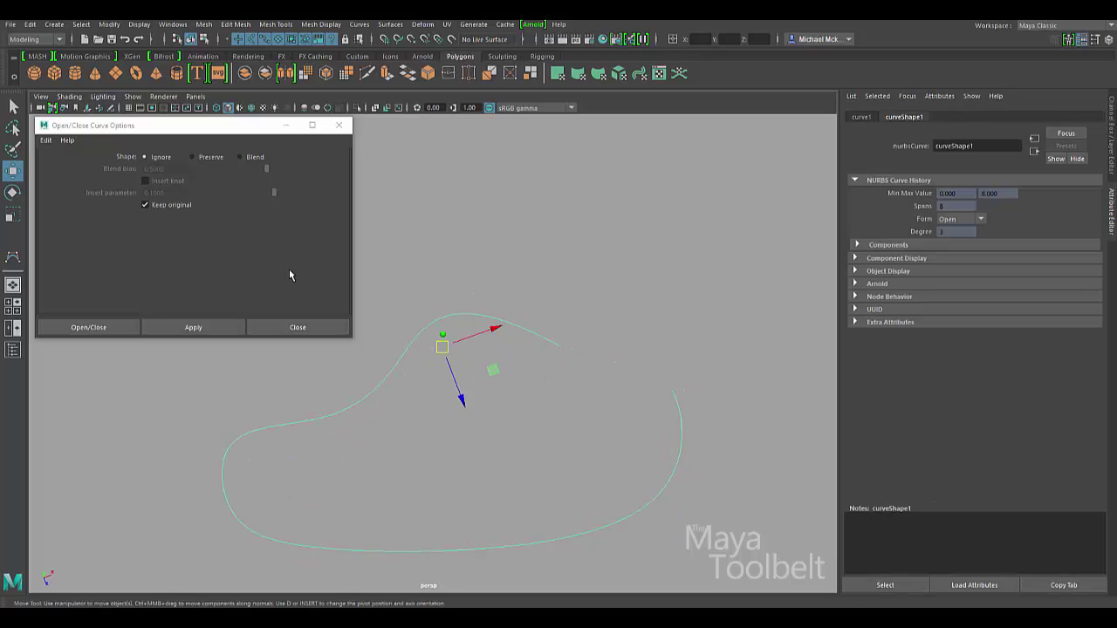
Try closing the drawn curve with Shape set to Preserve, inspect the bridged gap, and remove the closed copy
click(209, 154)
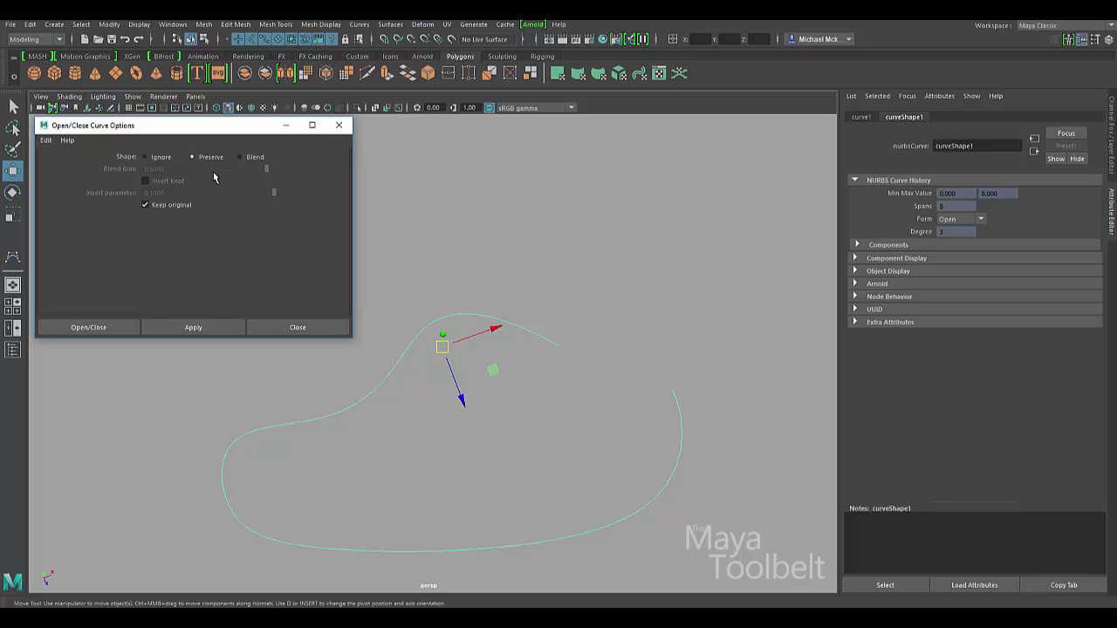
click(199, 328)
mouse_move(622, 434)
alt+mouse_down()
mouse_move(602, 445)
mouse_move(622, 428)
alt+mouse_up()
drag(494, 367, 496, 375)
key(ctrl+z)
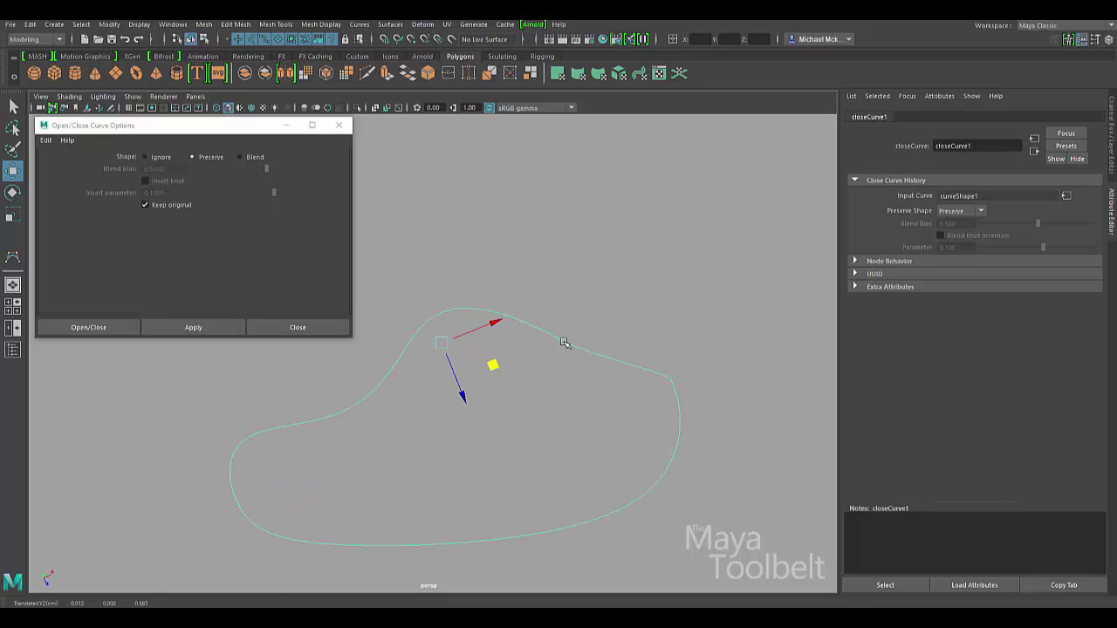
alt+drag(581, 424, 573, 394)
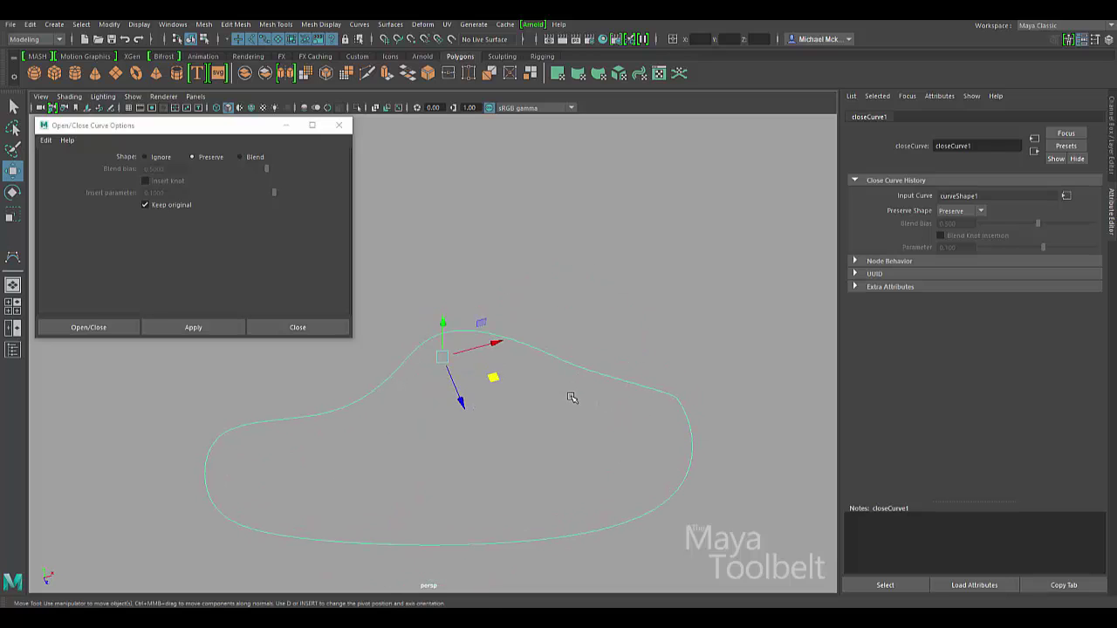
click(546, 378)
Close the drawn curve with Shape set to Blend, keeping the original, and compare the two curves from several angles
click(240, 157)
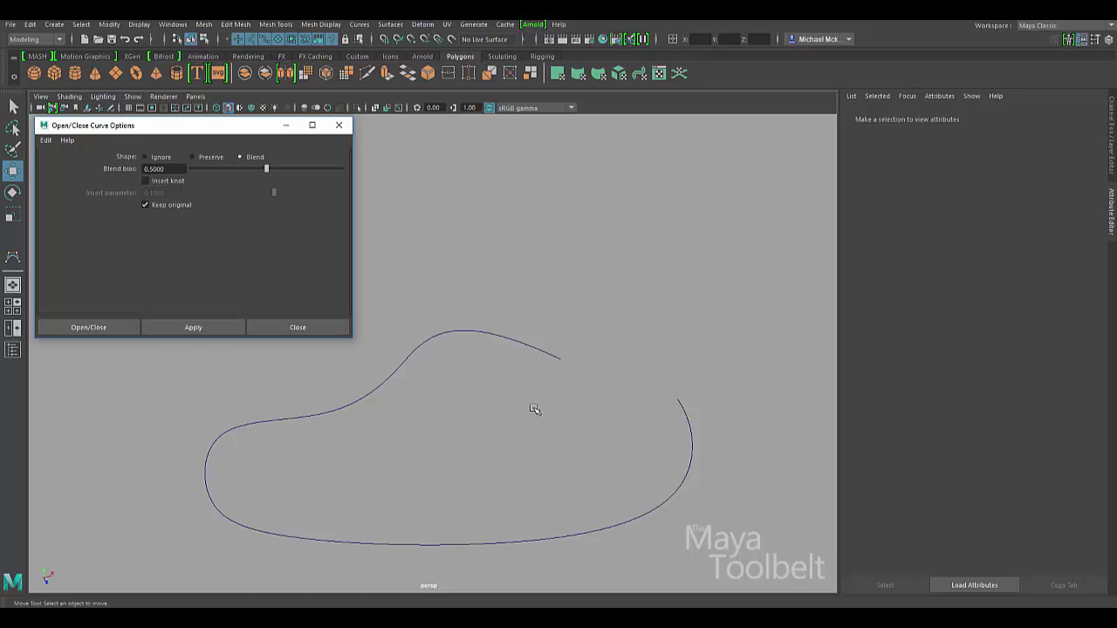
drag(543, 331, 481, 394)
click(194, 327)
alt+drag(511, 438, 516, 462)
mouse_move(588, 443)
alt+mouse_down()
mouse_move(561, 454)
mouse_move(574, 450)
alt+mouse_up()
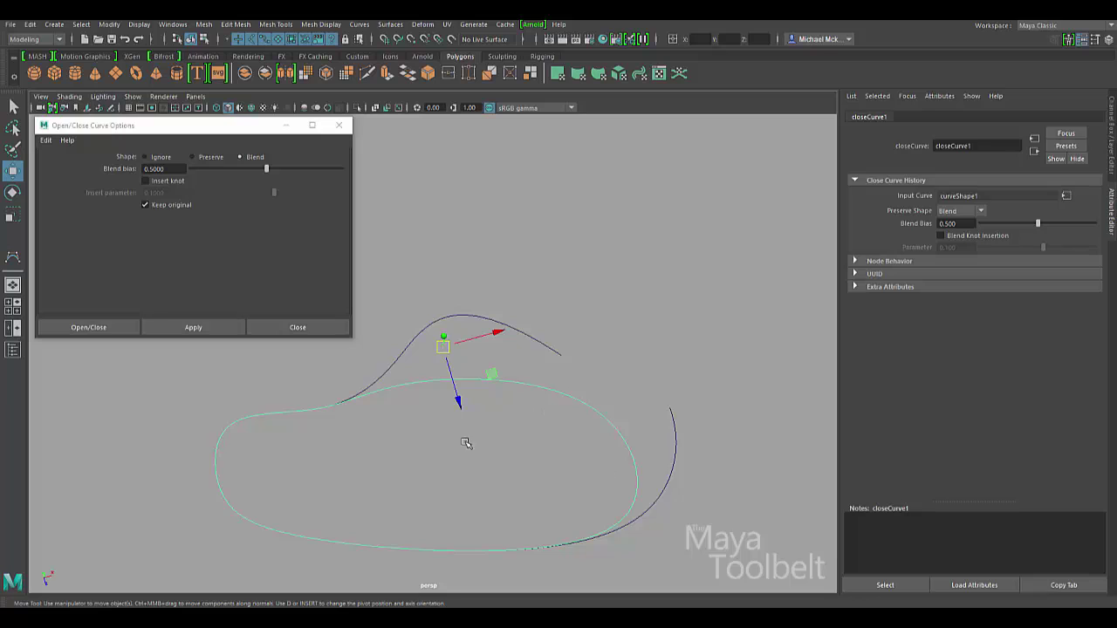
alt+drag(466, 444, 645, 349)
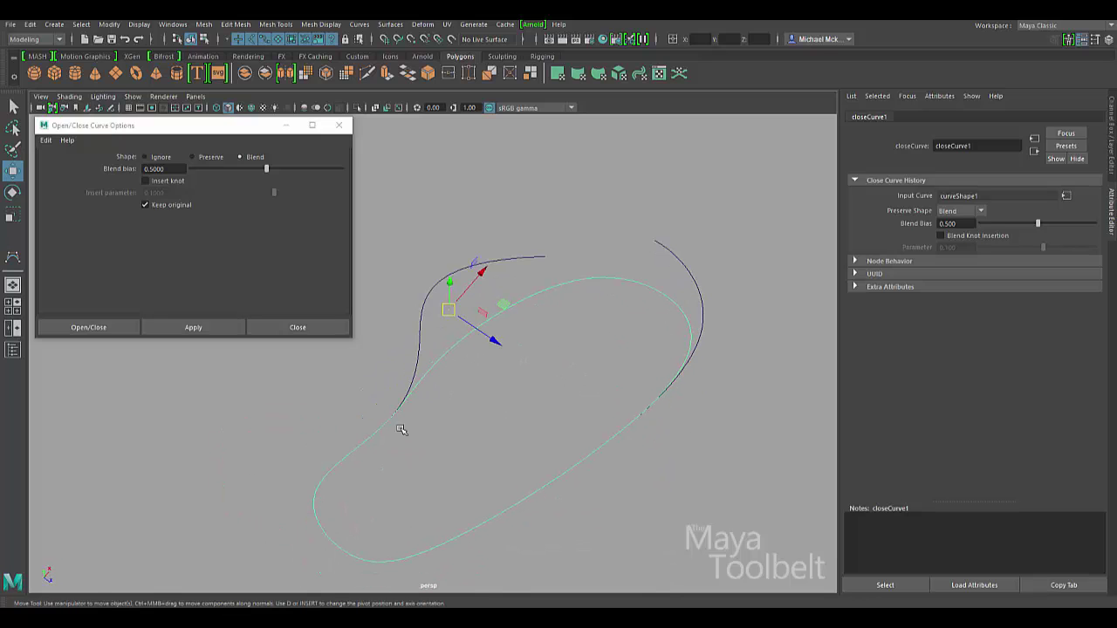
alt+drag(581, 407, 1028, 276)
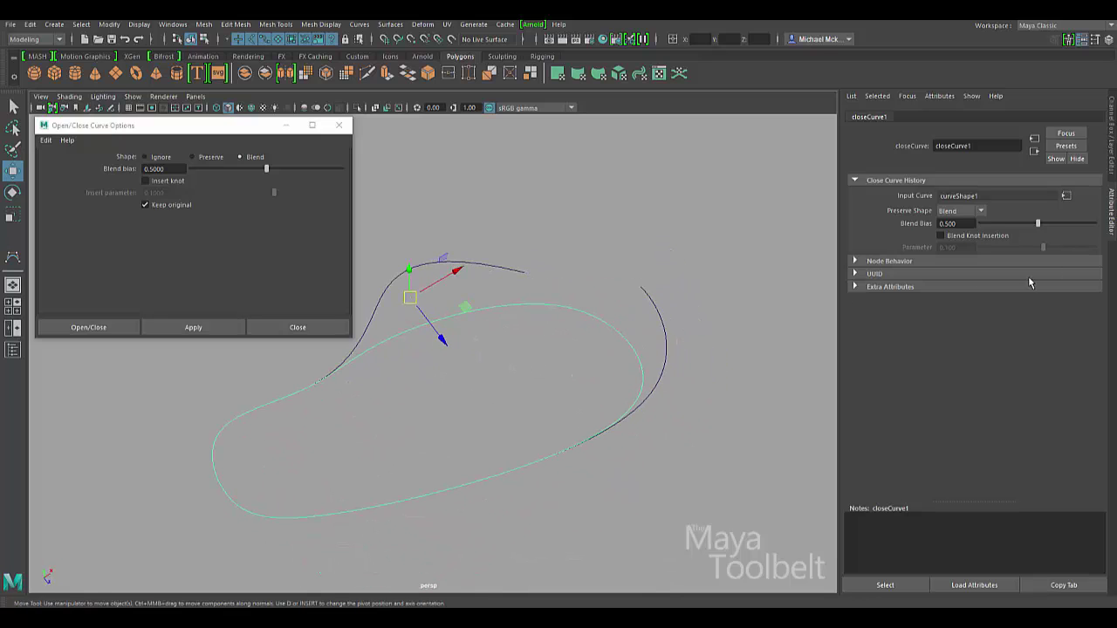
Try lower and higher Blend Bias values on the closed curve, both without and with Blend Knot Insertion
drag(1036, 223, 958, 242)
drag(982, 224, 1036, 230)
click(978, 235)
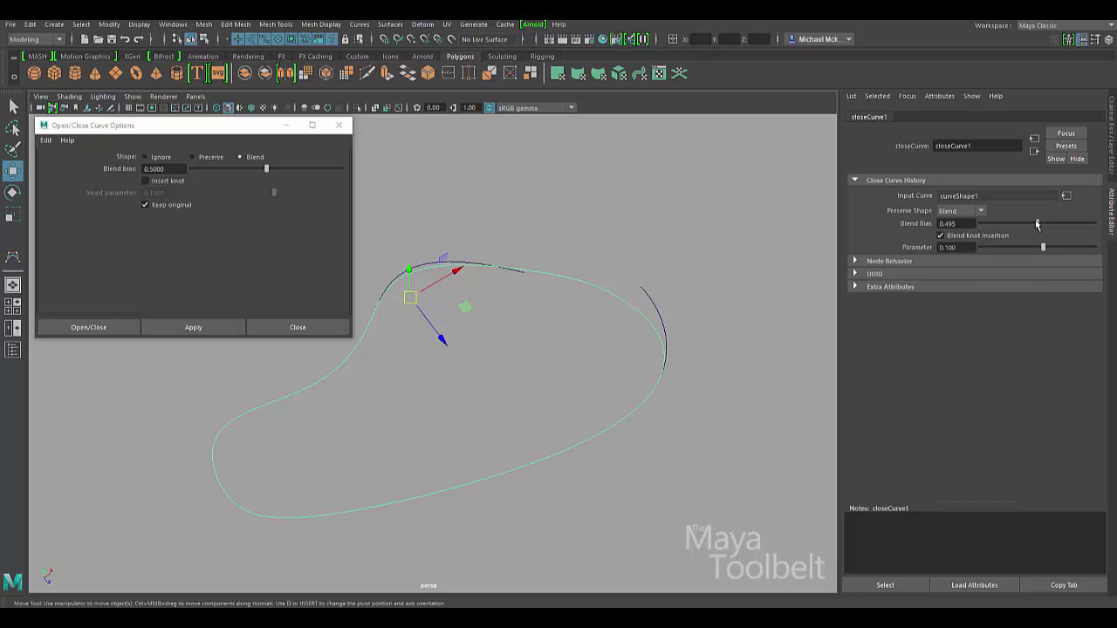
drag(1037, 224, 1085, 255)
drag(1085, 224, 968, 251)
drag(983, 224, 982, 295)
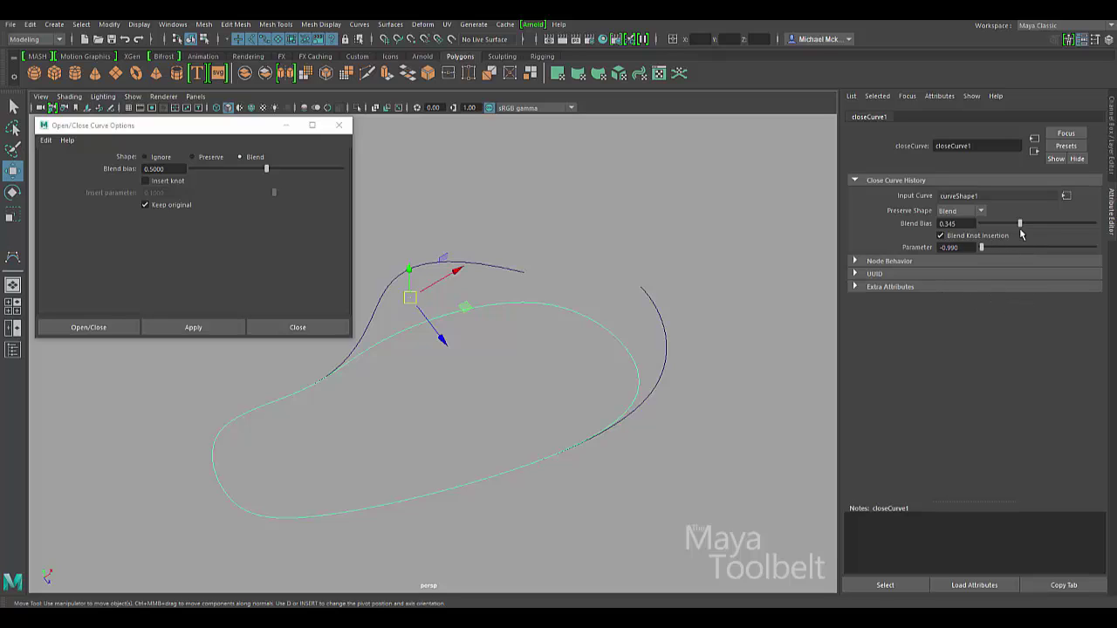
Set the closed curve's Blend Bias to 0 and, after comparing without Blend Knot Insertion, re-enable it with Parameter at 1.000
drag(1020, 225, 884, 232)
click(990, 237)
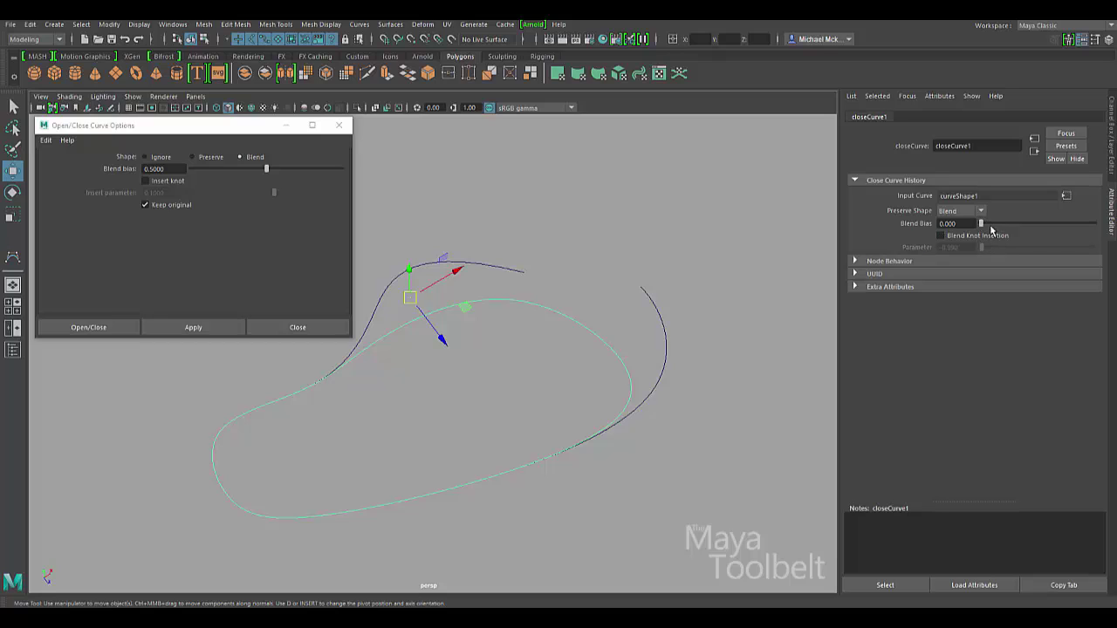
drag(982, 225, 1040, 266)
click(971, 237)
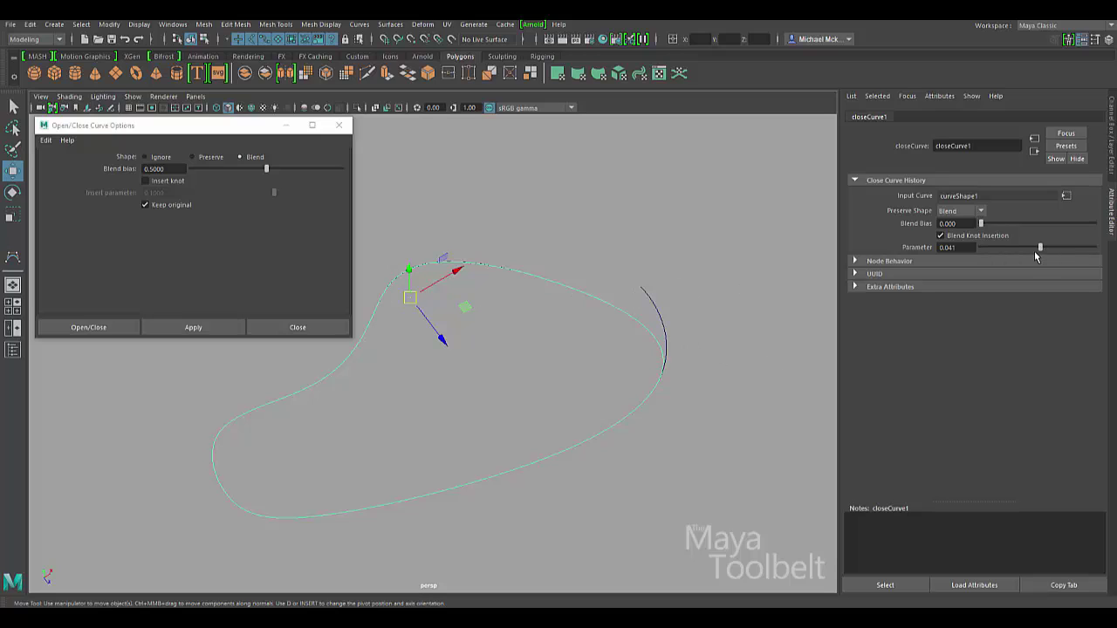
drag(1041, 248, 1100, 290)
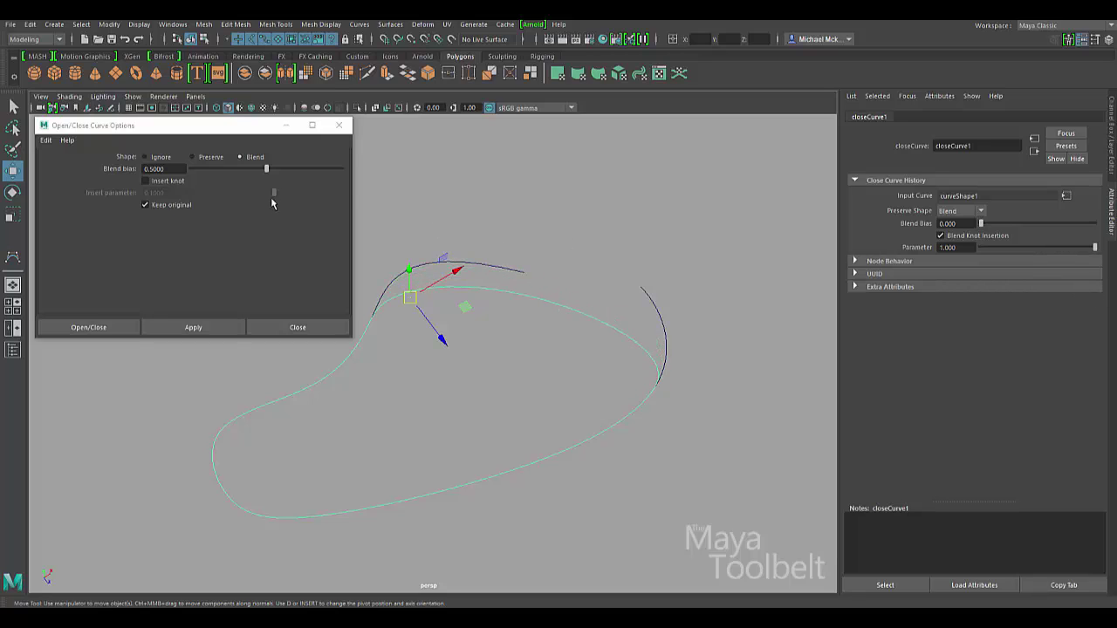
Enable Insert knot in the Open/Close Curve options and lower the closed curve's knot Parameter to about 0.588
click(176, 182)
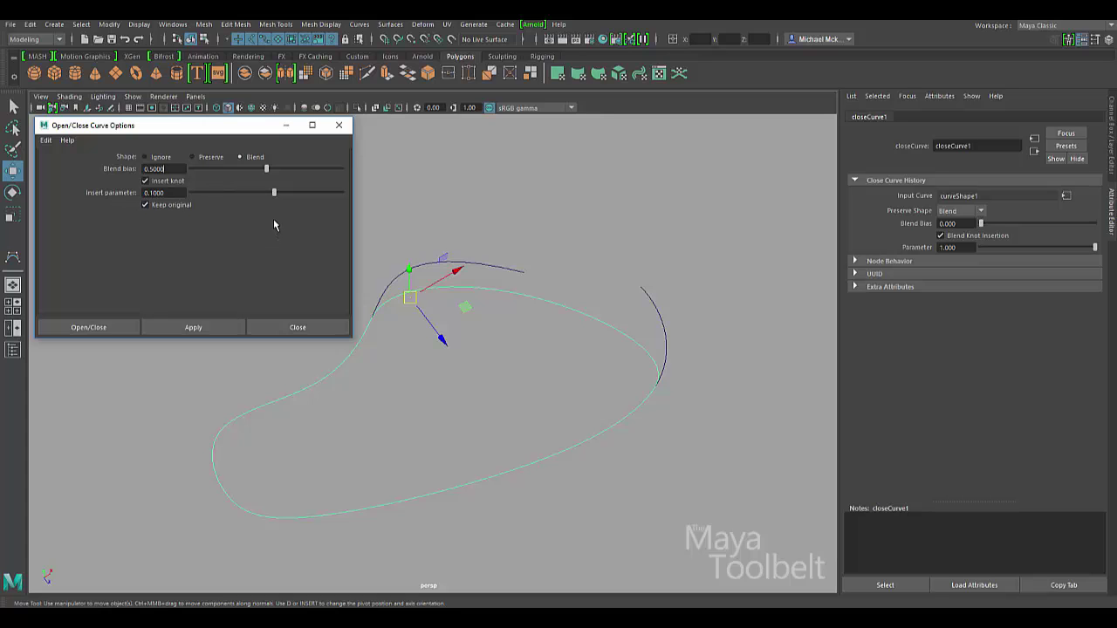
mouse_move(158, 131)
mouse_down()
mouse_move(212, 179)
mouse_move(159, 135)
mouse_up()
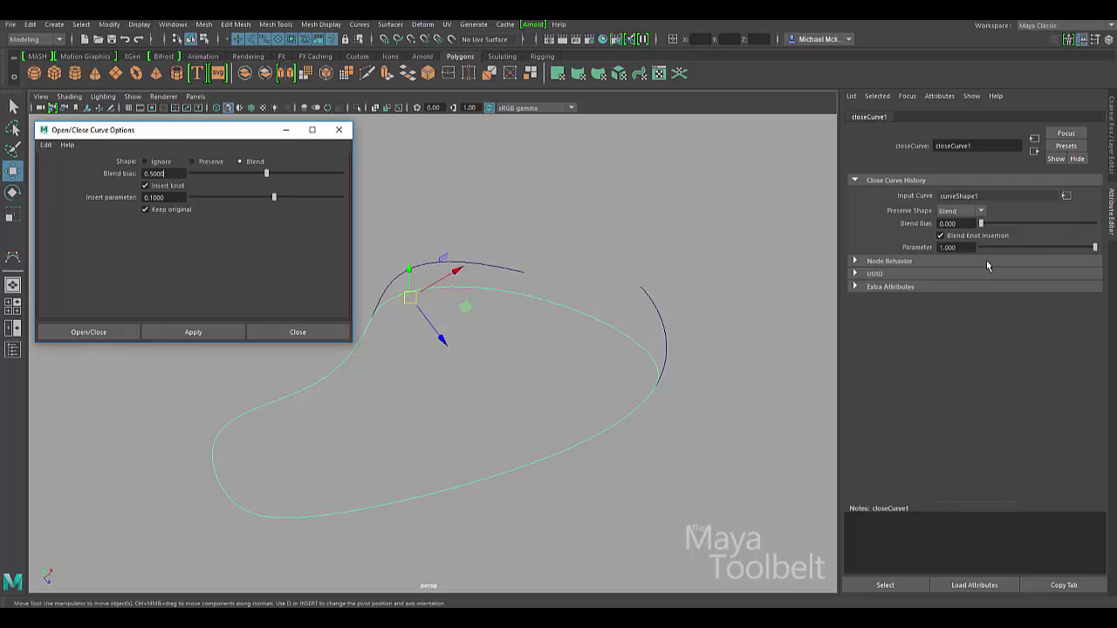
drag(1096, 248, 1070, 262)
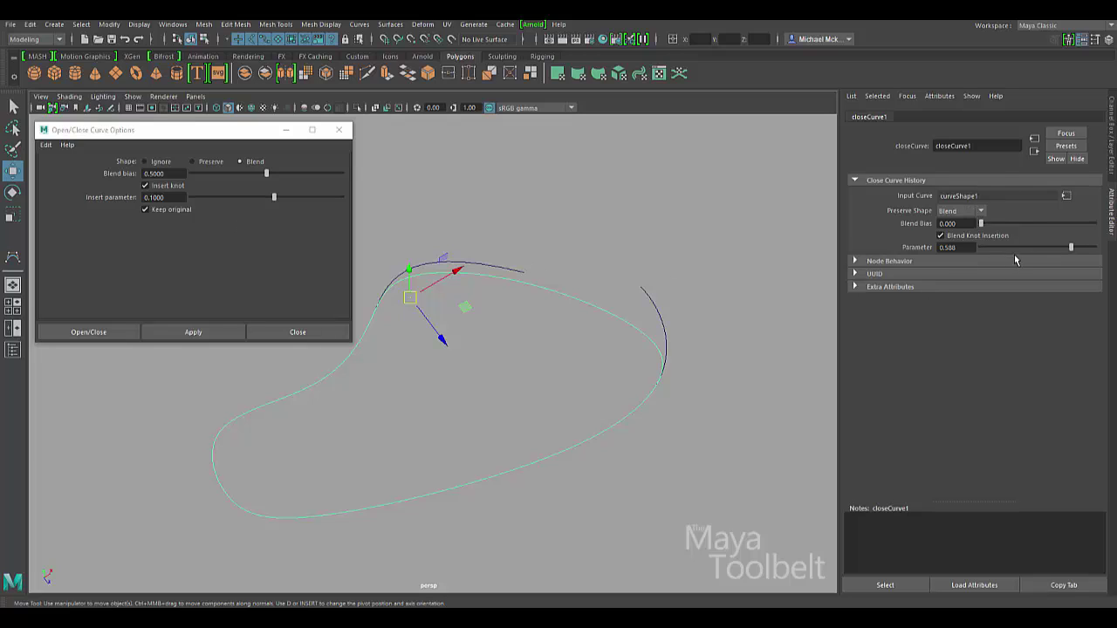
Try the closed curve's Preserve Shape attribute as Ignore and as Preserve to compare how the gap is bridged
click(981, 213)
click(984, 213)
click(980, 212)
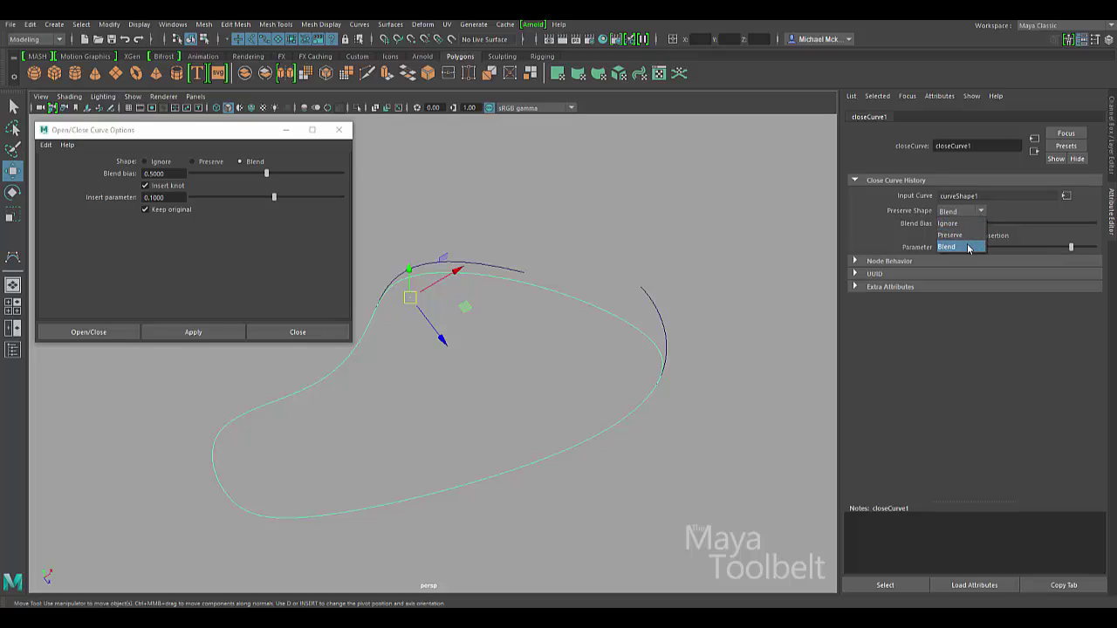
click(961, 224)
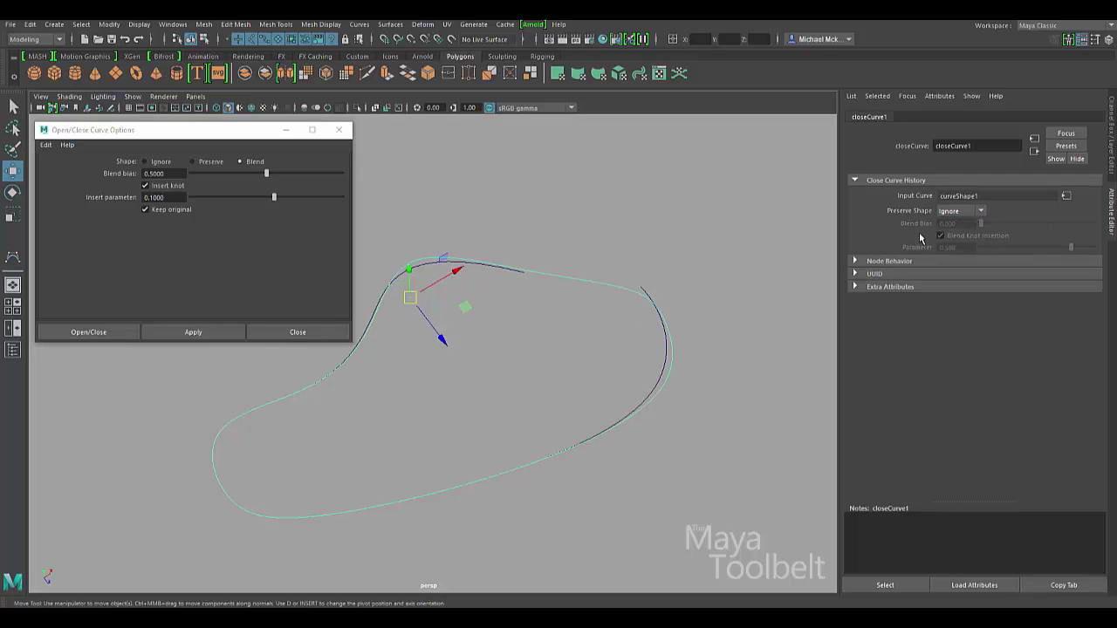
click(981, 212)
click(972, 230)
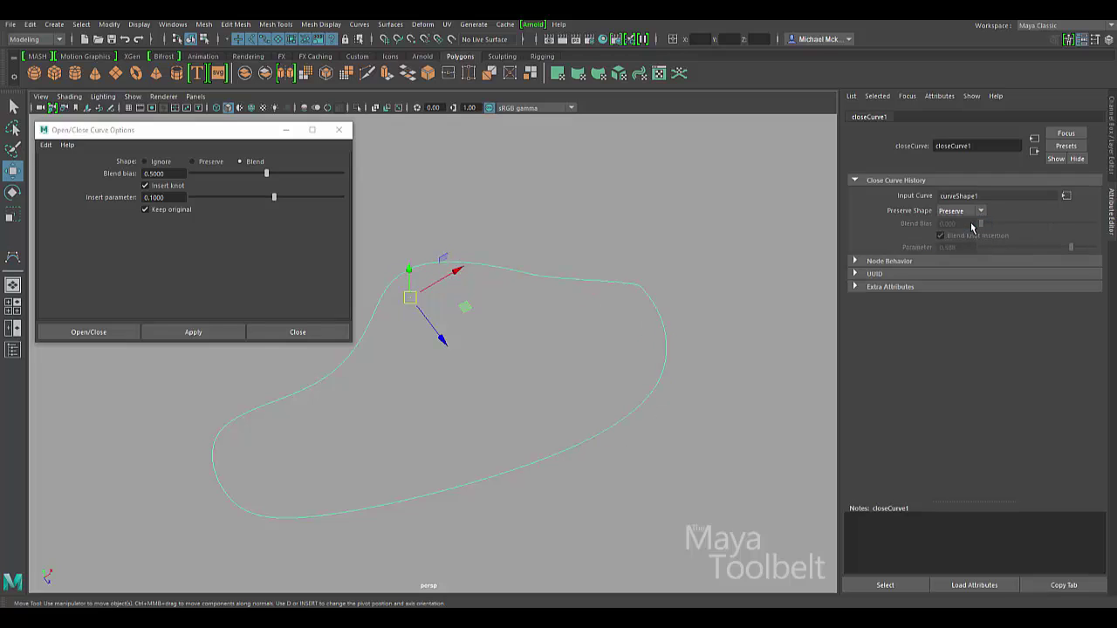
Set the closed curve's Preserve Shape back to Blend and raise its Blend Bias to about mid-range
click(984, 212)
click(971, 237)
click(981, 212)
click(973, 244)
drag(979, 224, 1042, 235)
Examine the Open/Close command's location and compare the Form attribute of the closed curve with that of the original open curve
drag(616, 270, 569, 367)
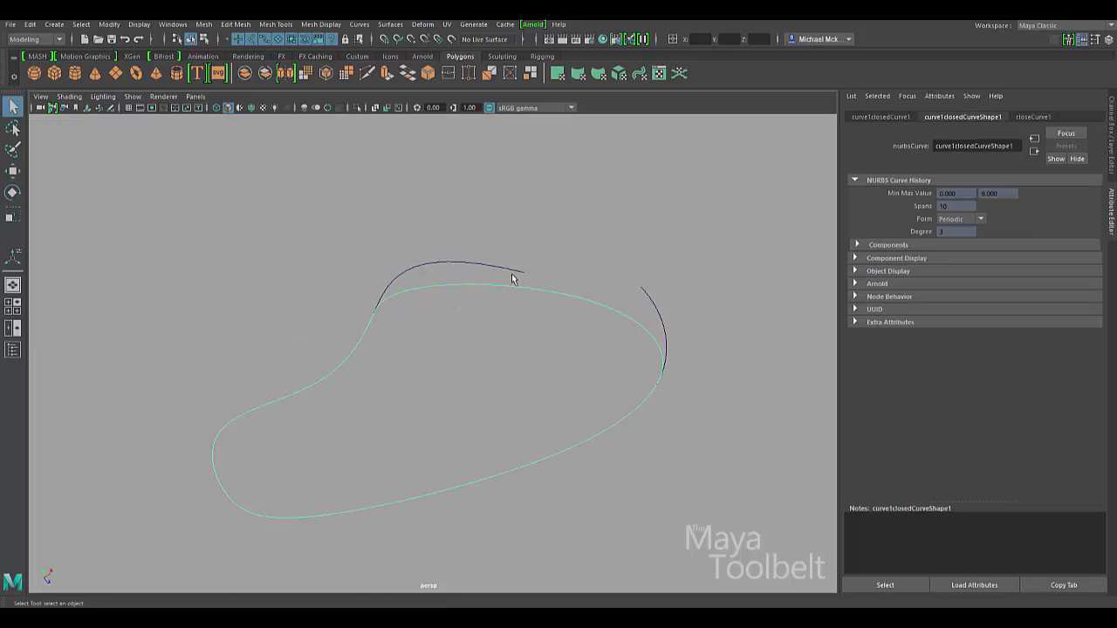
click(358, 23)
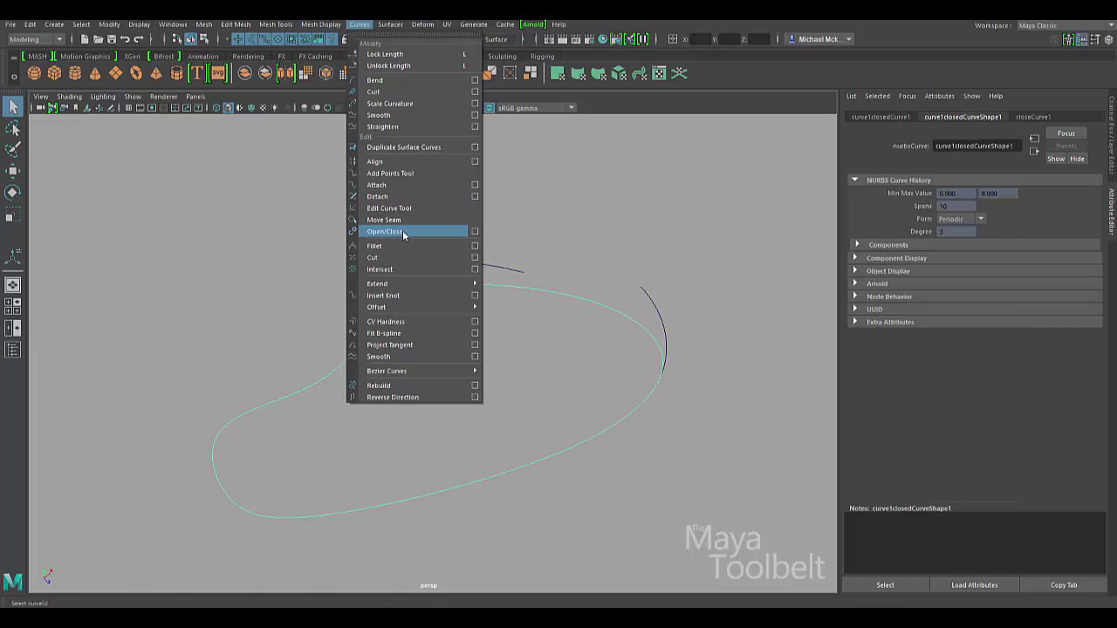
click(286, 286)
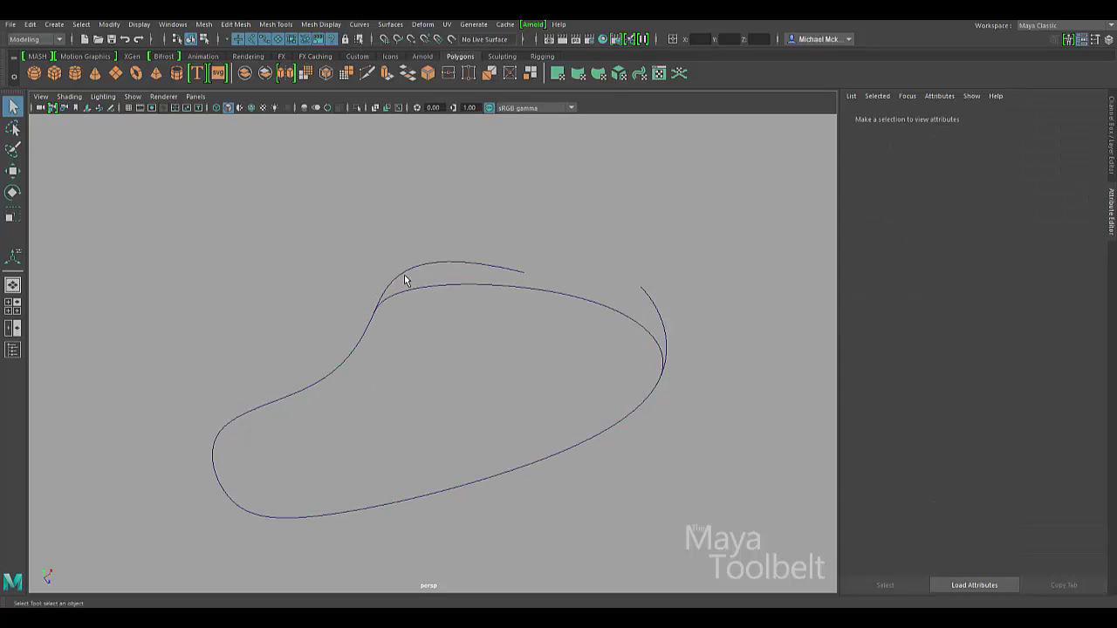
drag(405, 277, 450, 309)
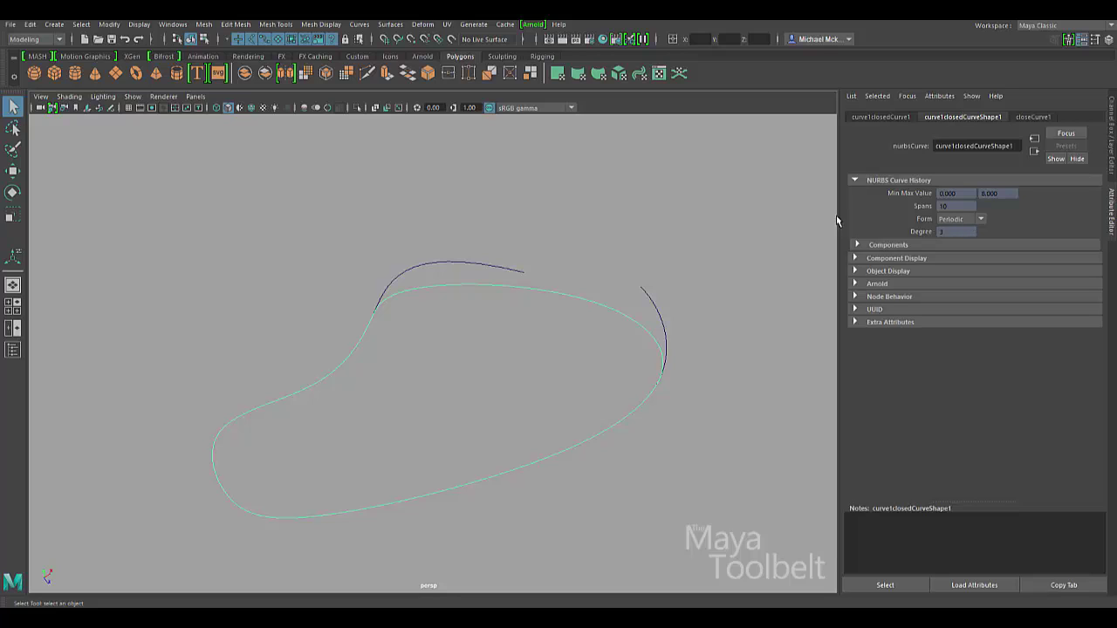
drag(624, 305, 668, 301)
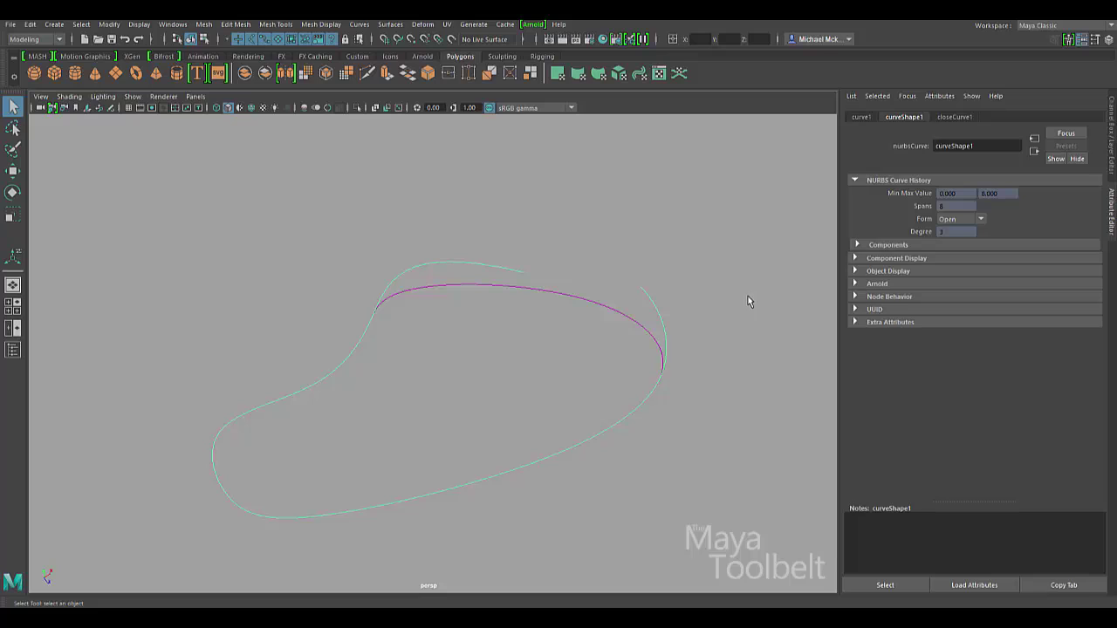
click(632, 236)
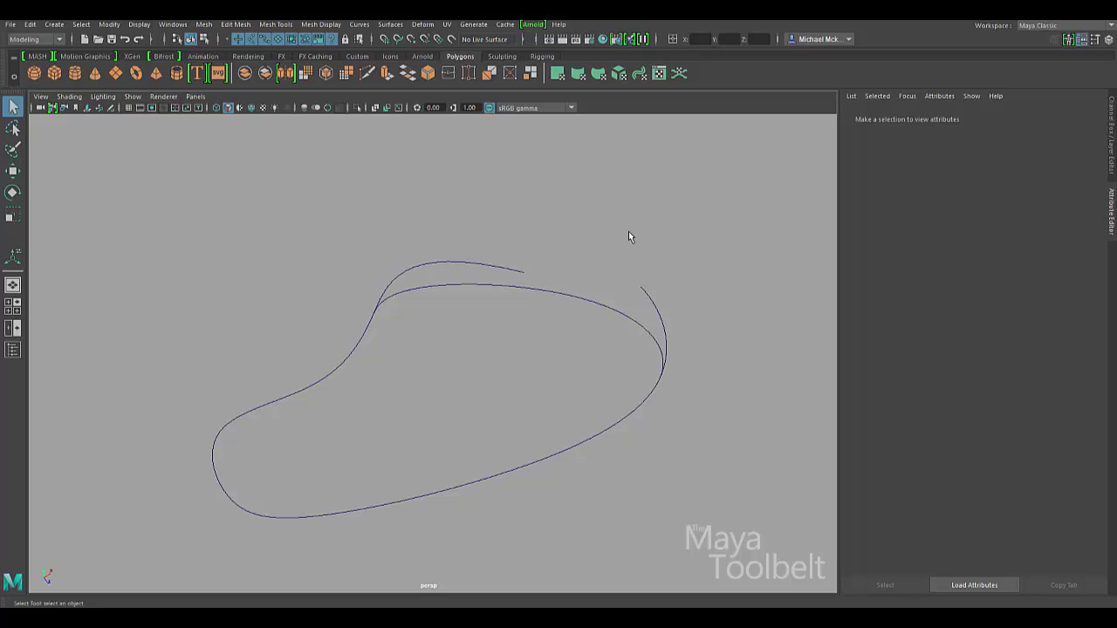
drag(629, 236, 541, 324)
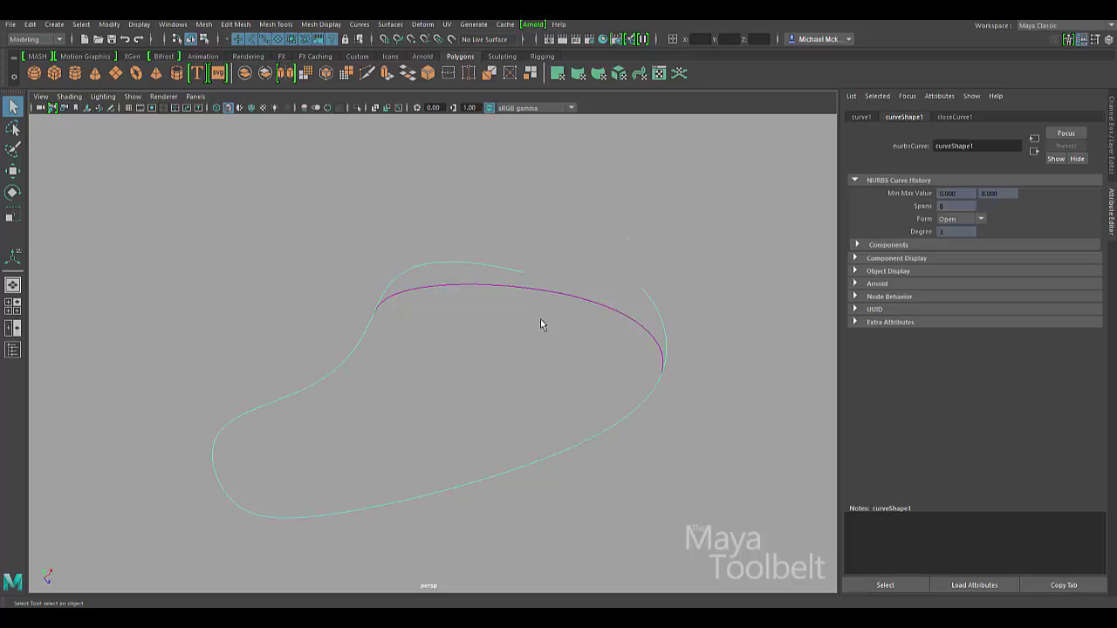